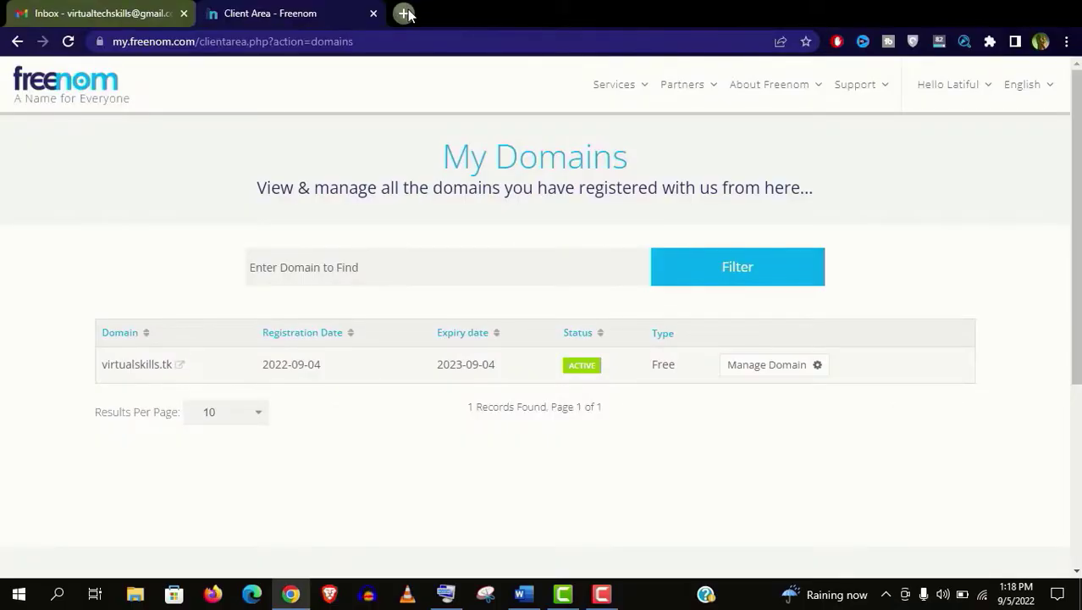
Search Google for 000webhost in a new tab.
{"action": "left_click", "coordinate": [406, 13]}
{"action": "type", "text": "000webhost"}
{"action": "key", "text": "Return"}
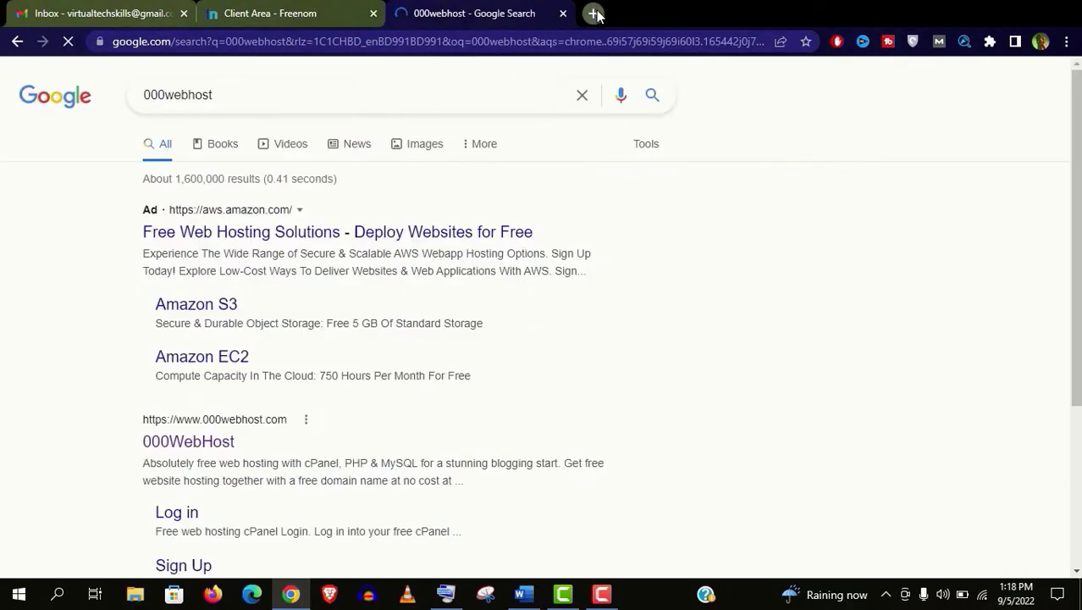
Scroll through the 000webhost results and highlight the Trustpilot rating line.
{"action": "scroll", "coordinate": [542, 339], "scroll_direction": "down", "scroll_amount": 1}
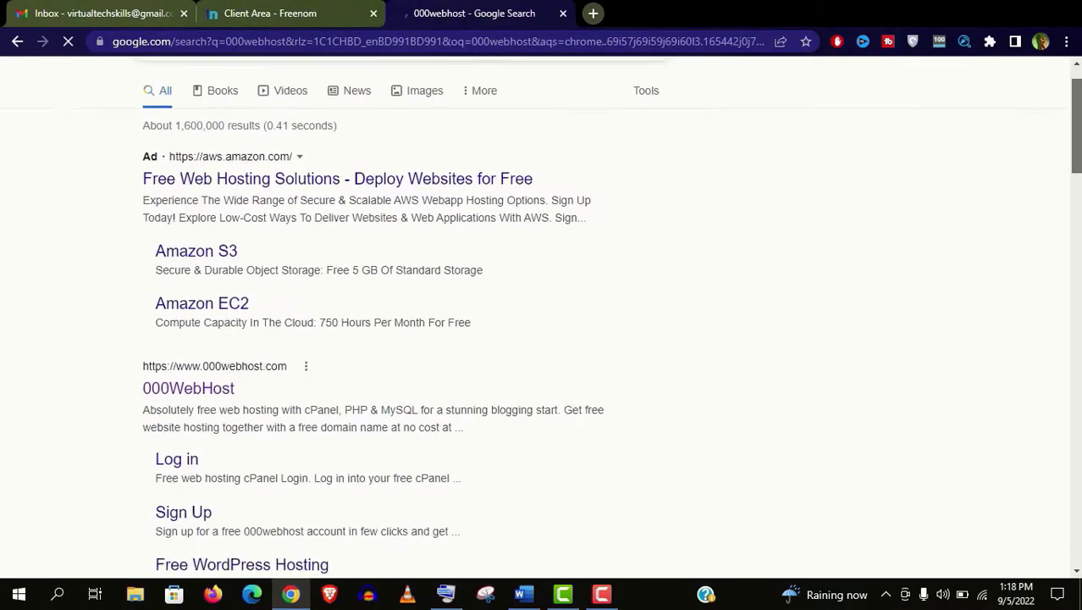
{"action": "scroll", "coordinate": [542, 339], "scroll_direction": "down", "scroll_amount": 3}
{"action": "scroll", "coordinate": [652, 253], "scroll_direction": "up", "scroll_amount": 1}
{"action": "scroll", "coordinate": [652, 253], "scroll_direction": "up", "scroll_amount": 1}
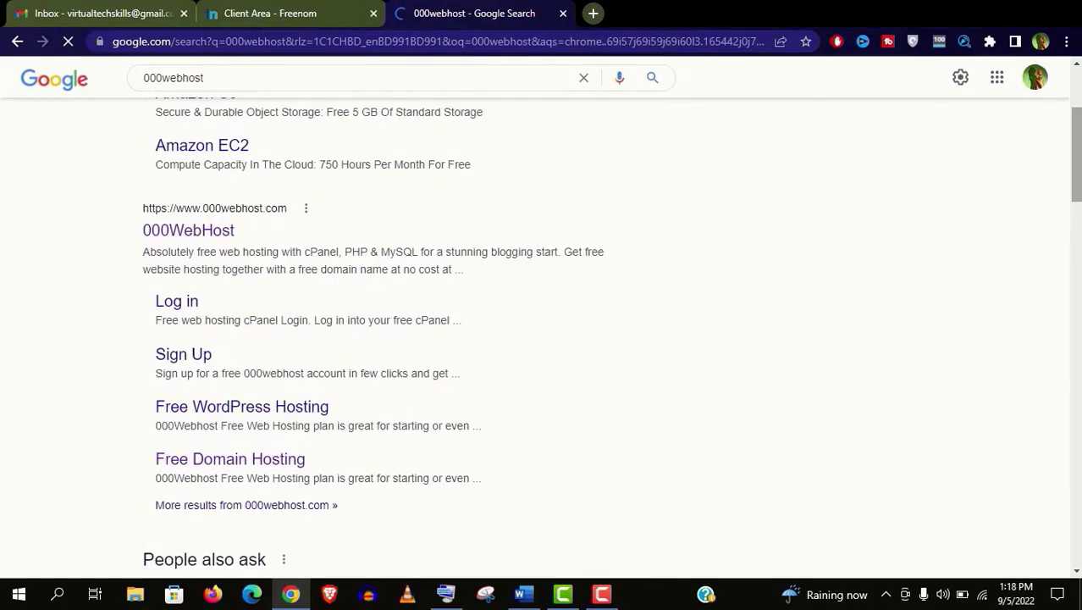
{"action": "scroll", "coordinate": [652, 253], "scroll_direction": "down", "scroll_amount": 2}
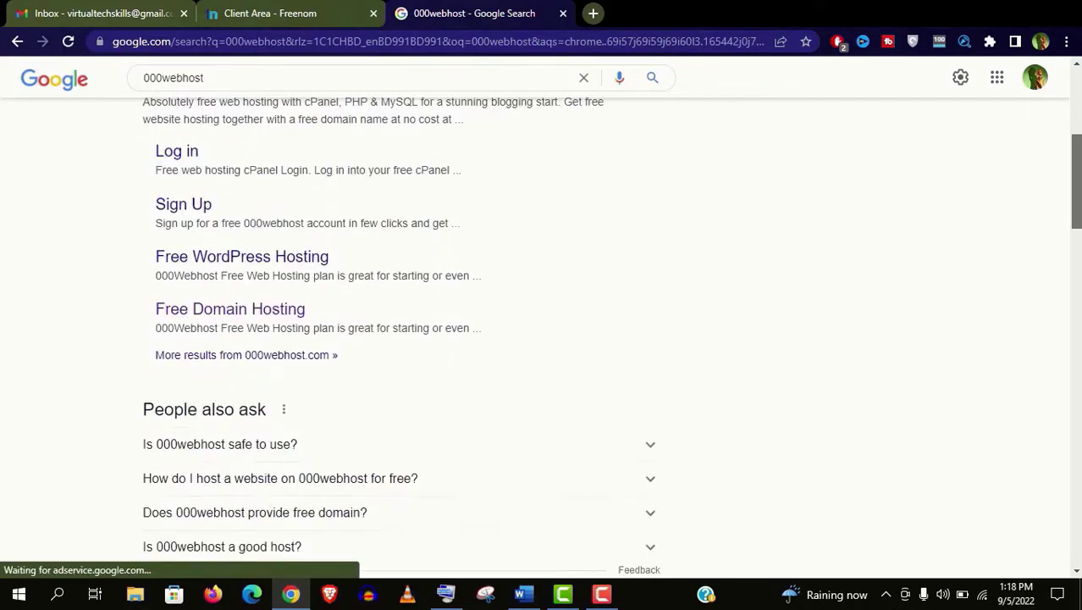
{"action": "scroll", "coordinate": [652, 252], "scroll_direction": "down", "scroll_amount": 3}
{"action": "scroll", "coordinate": [865, 294], "scroll_direction": "down", "scroll_amount": 4}
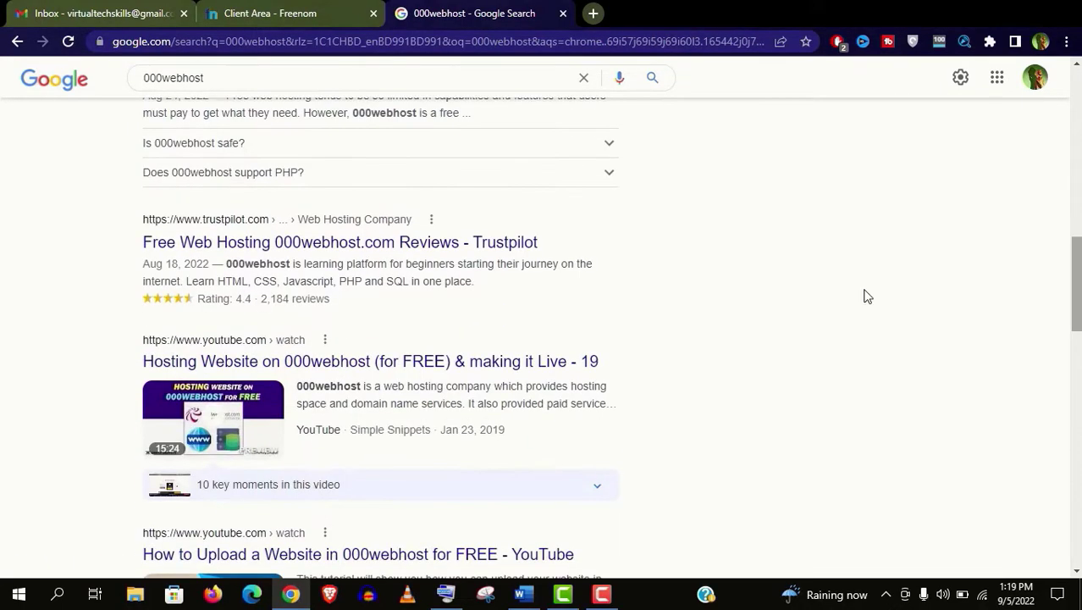
{"action": "triple_click", "coordinate": [295, 305]}
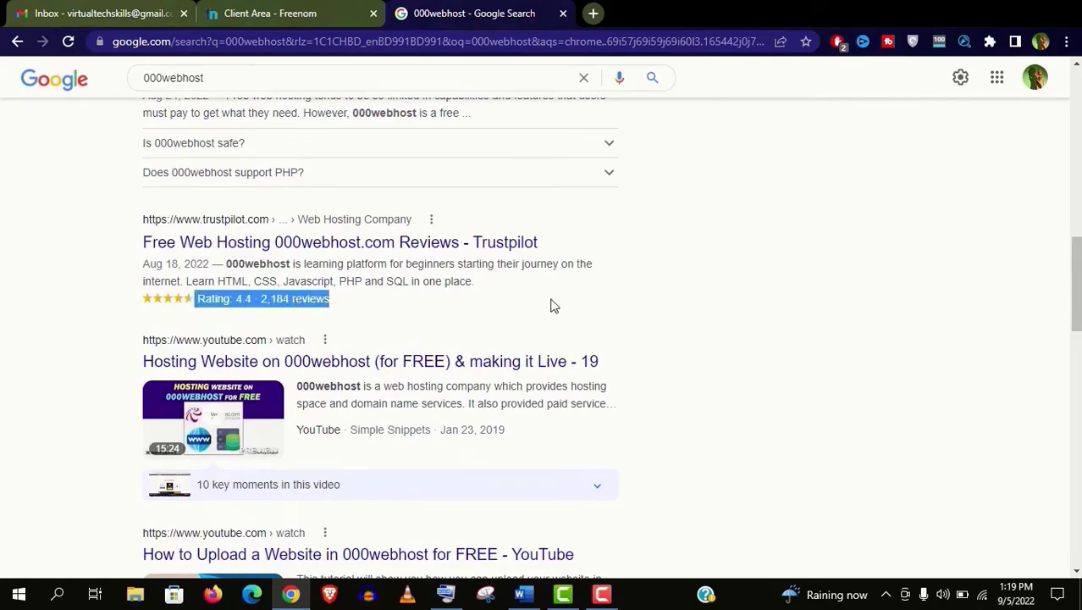
{"action": "left_click_drag", "start_coordinate": [1076, 284], "coordinate": [1075, 480]}
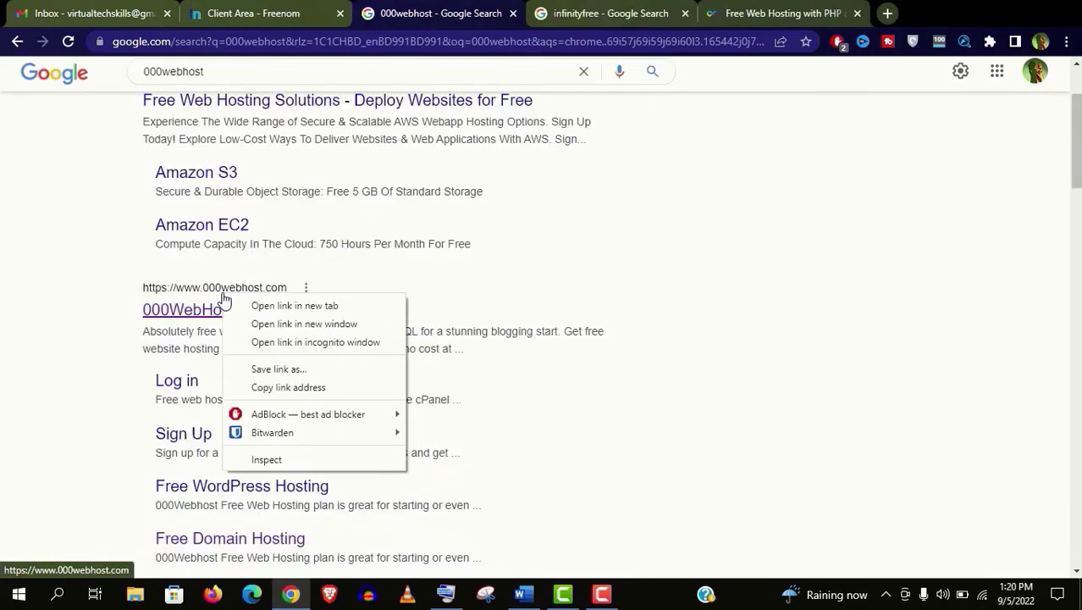
Open the 000webhost site in a new tab and review the free plan's '1 Website' pricing card.
{"action": "left_click", "coordinate": [259, 305]}
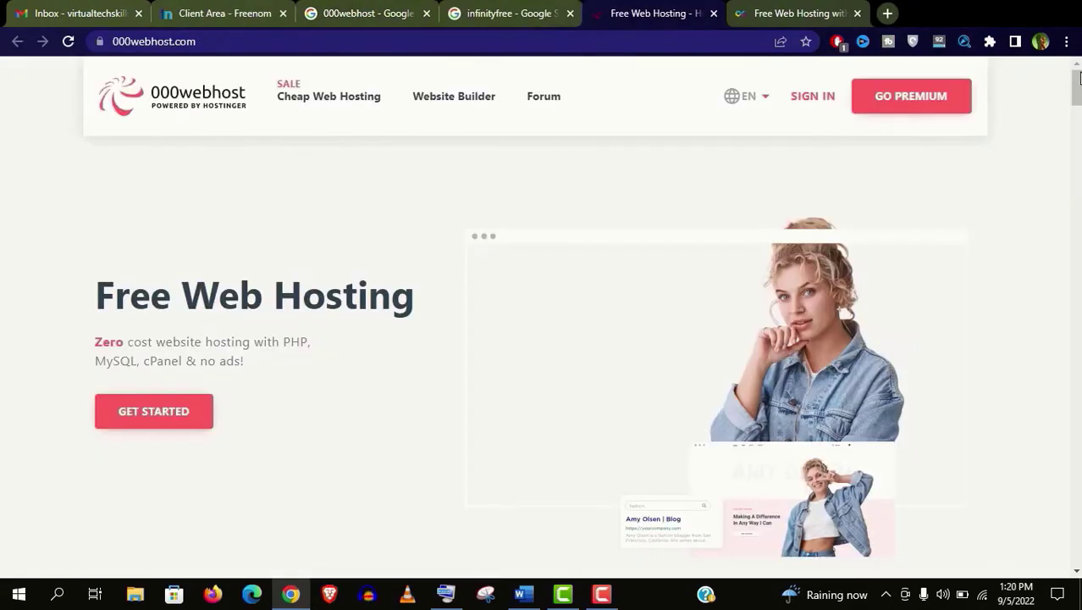
{"action": "scroll", "coordinate": [129, 259], "scroll_direction": "down", "scroll_amount": 10}
{"action": "scroll", "coordinate": [129, 258], "scroll_direction": "up", "scroll_amount": 1}
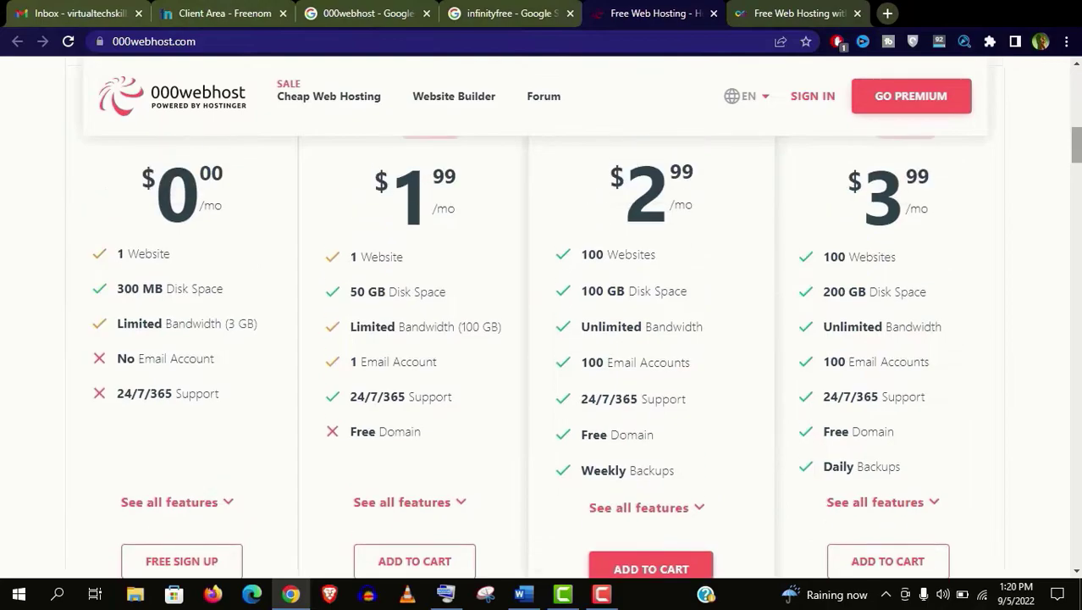
{"action": "triple_click", "coordinate": [127, 254]}
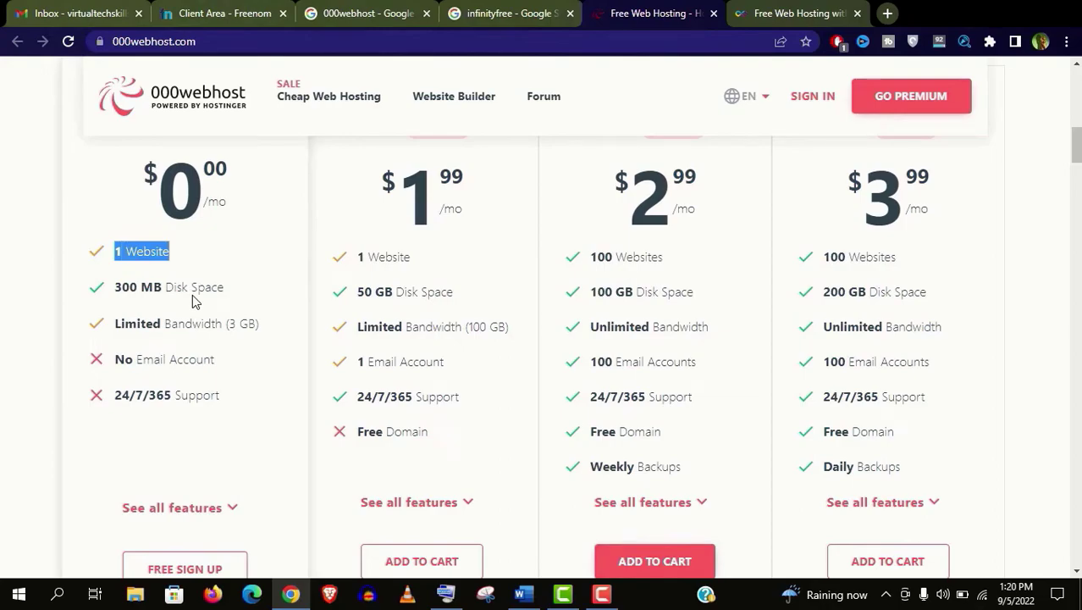
{"action": "left_click", "coordinate": [192, 294]}
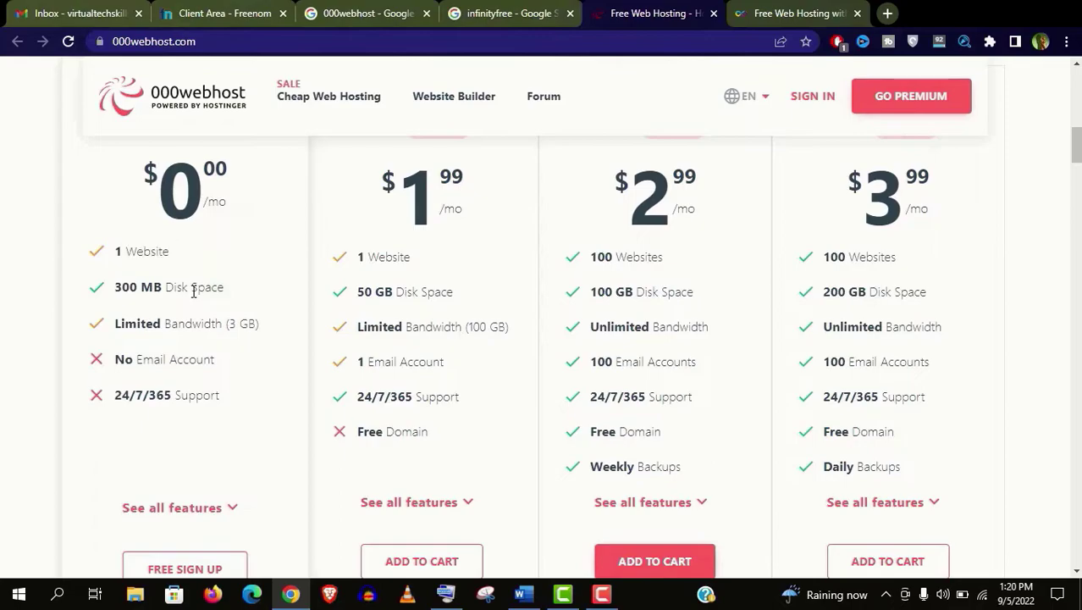
Register for the free plan, then open 000webhost's 'Please verify your email' message in Gmail.
{"action": "scroll", "coordinate": [192, 294], "scroll_direction": "down", "scroll_amount": 3}
{"action": "left_click", "coordinate": [173, 320]}
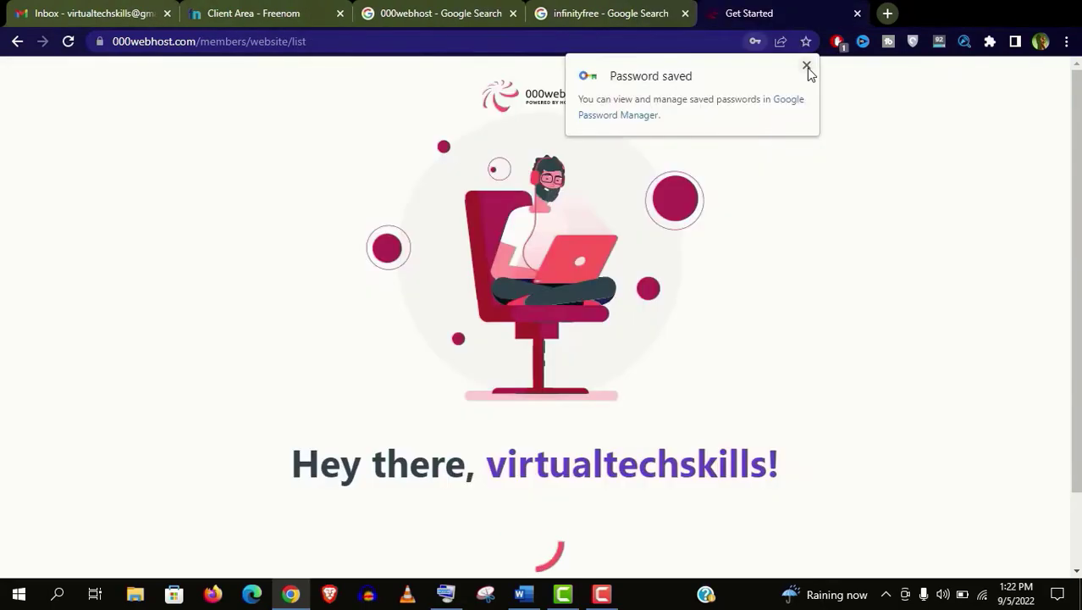
{"action": "left_click", "coordinate": [85, 7]}
{"action": "left_click", "coordinate": [96, 179]}
{"action": "left_click", "coordinate": [550, 206]}
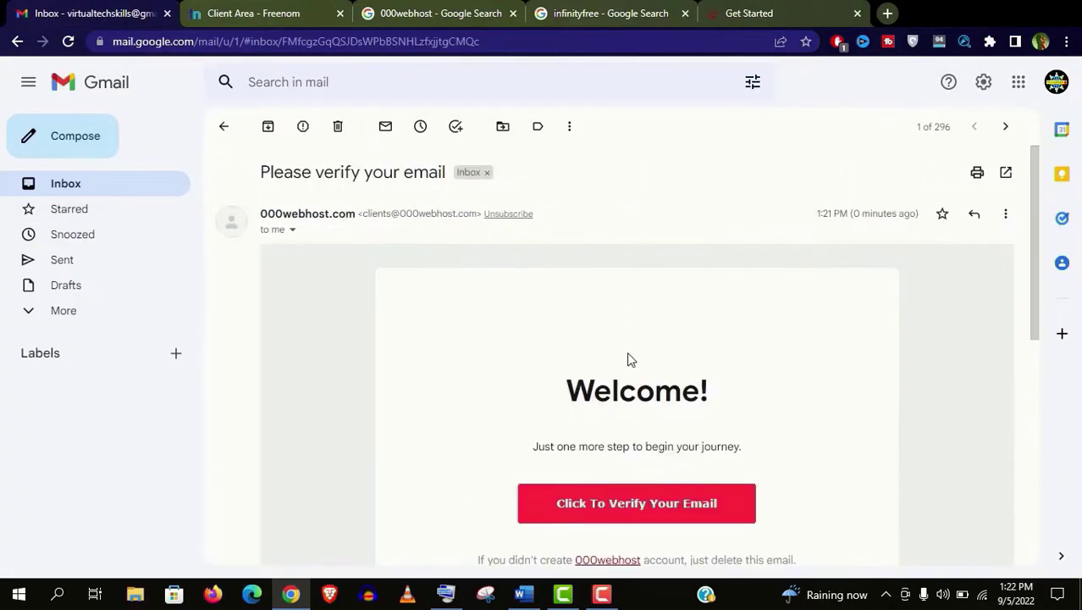
Confirm the email address and begin account setup, closing the duplicate Get Started tab.
{"action": "left_click", "coordinate": [646, 513]}
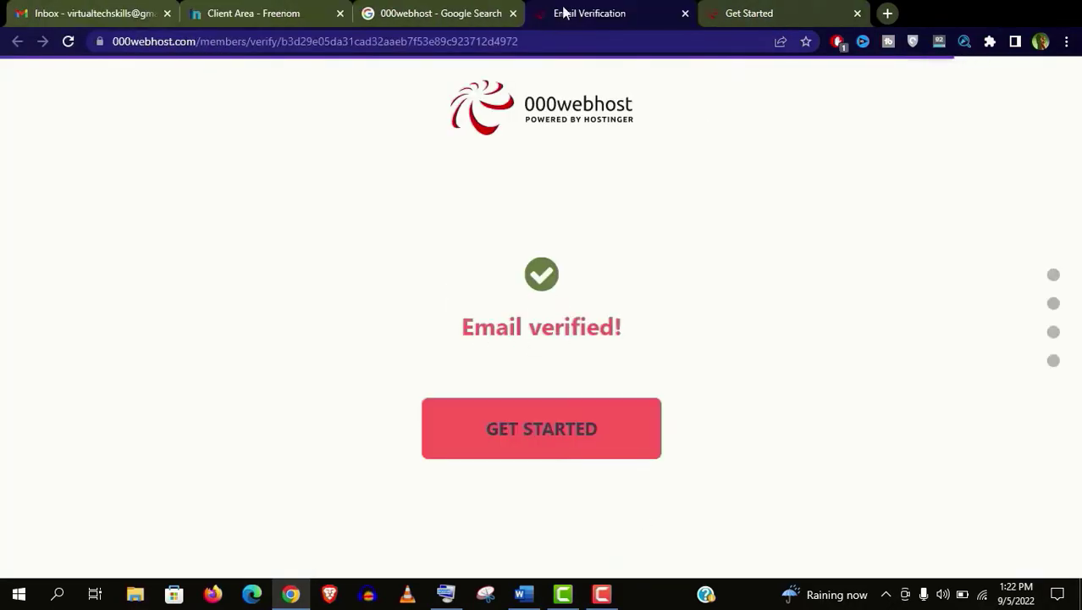
{"action": "left_click", "coordinate": [615, 442]}
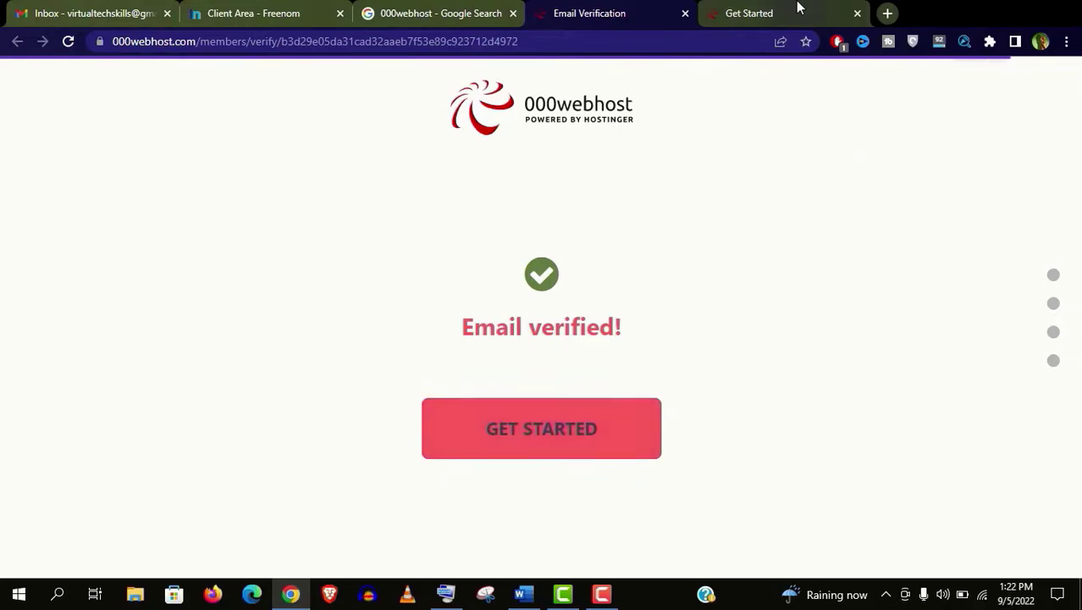
{"action": "left_click", "coordinate": [856, 14]}
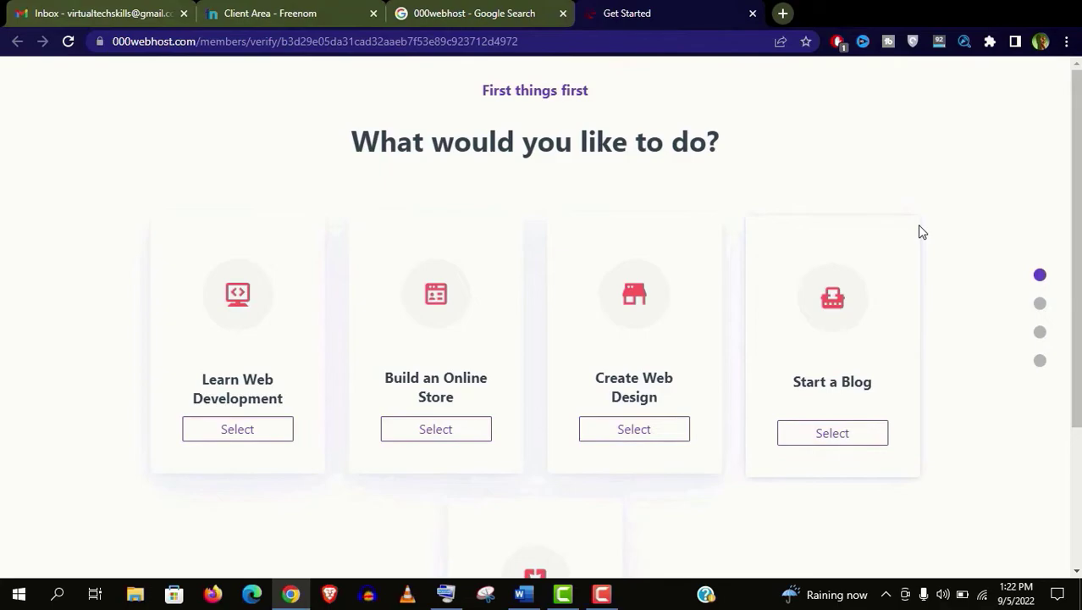
Answer the onboarding as a Personal blog and skip the Chrome recommendation.
{"action": "scroll", "coordinate": [542, 321], "scroll_direction": "down", "scroll_amount": 1}
{"action": "scroll", "coordinate": [542, 322], "scroll_direction": "down", "scroll_amount": 1}
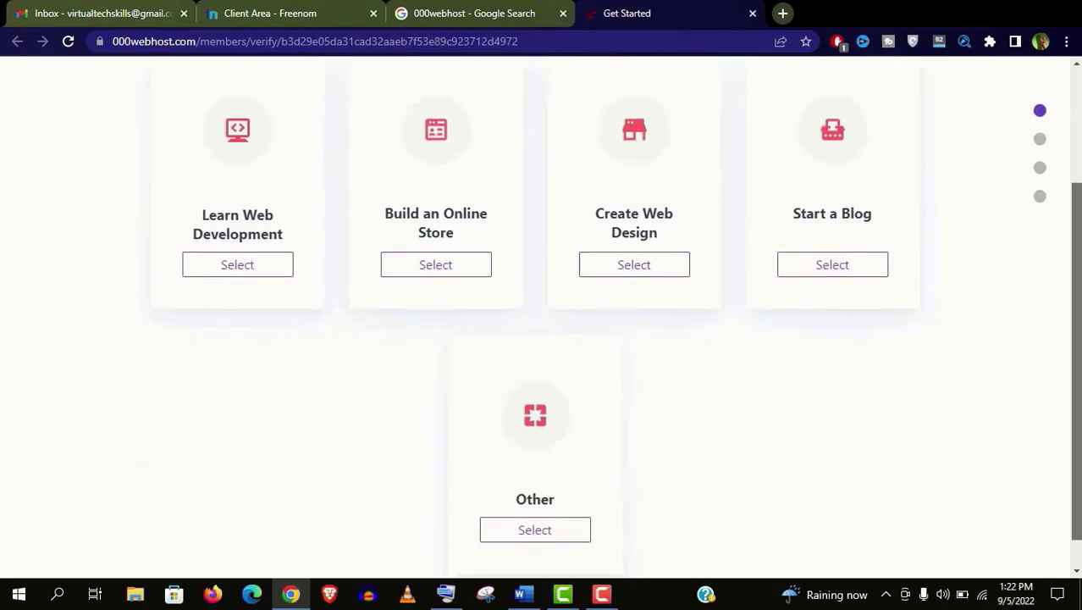
{"action": "scroll", "coordinate": [542, 321], "scroll_direction": "up", "scroll_amount": 2}
{"action": "left_click", "coordinate": [817, 433]}
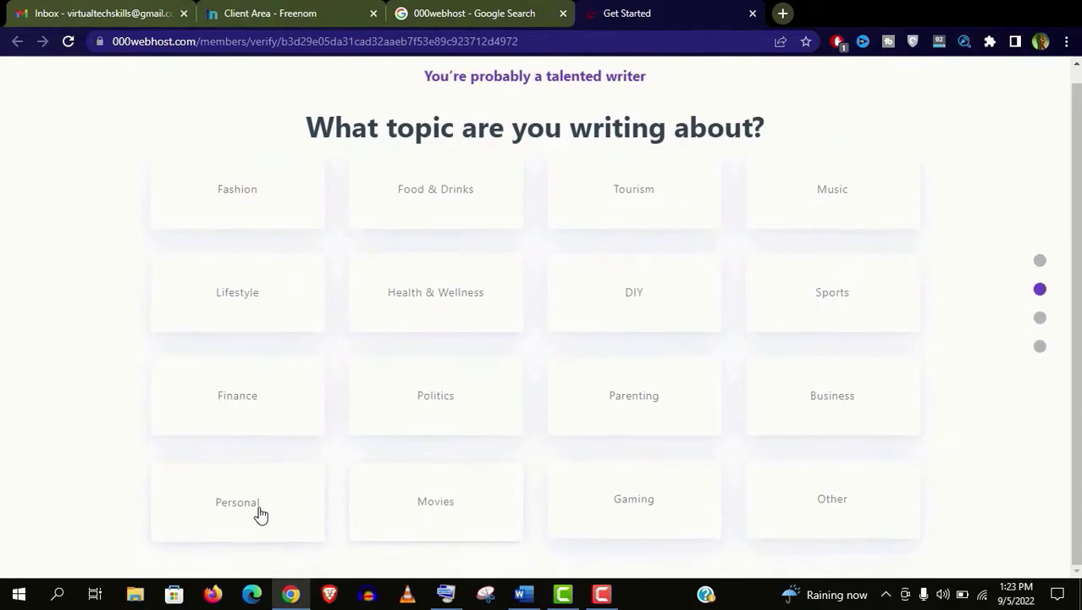
{"action": "left_click", "coordinate": [259, 512]}
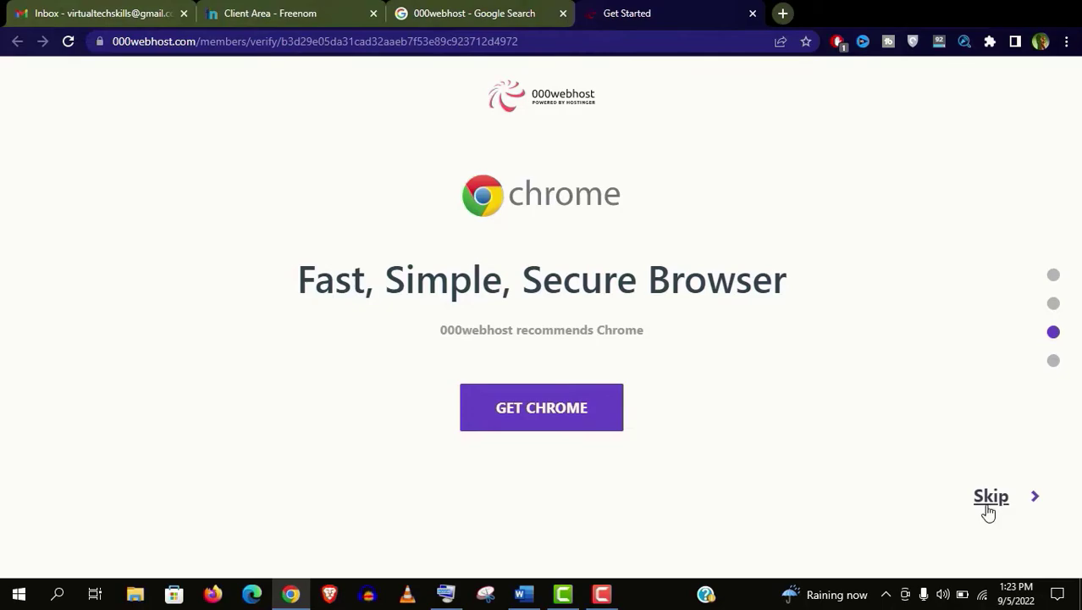
{"action": "left_click", "coordinate": [984, 499]}
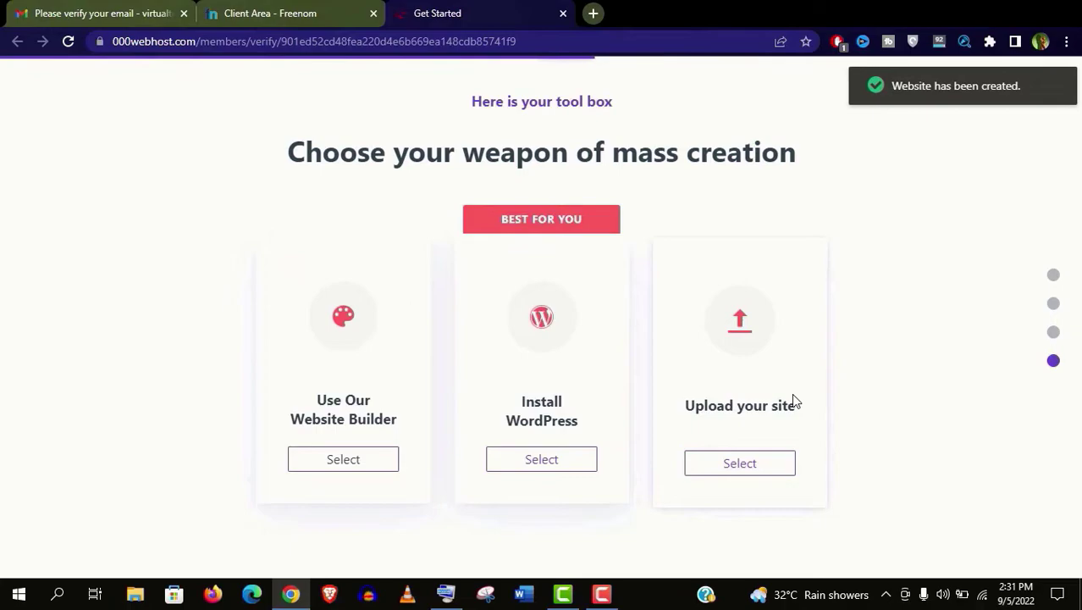
Install WordPress on the new site using a pasted admin password.
{"action": "left_click", "coordinate": [542, 465]}
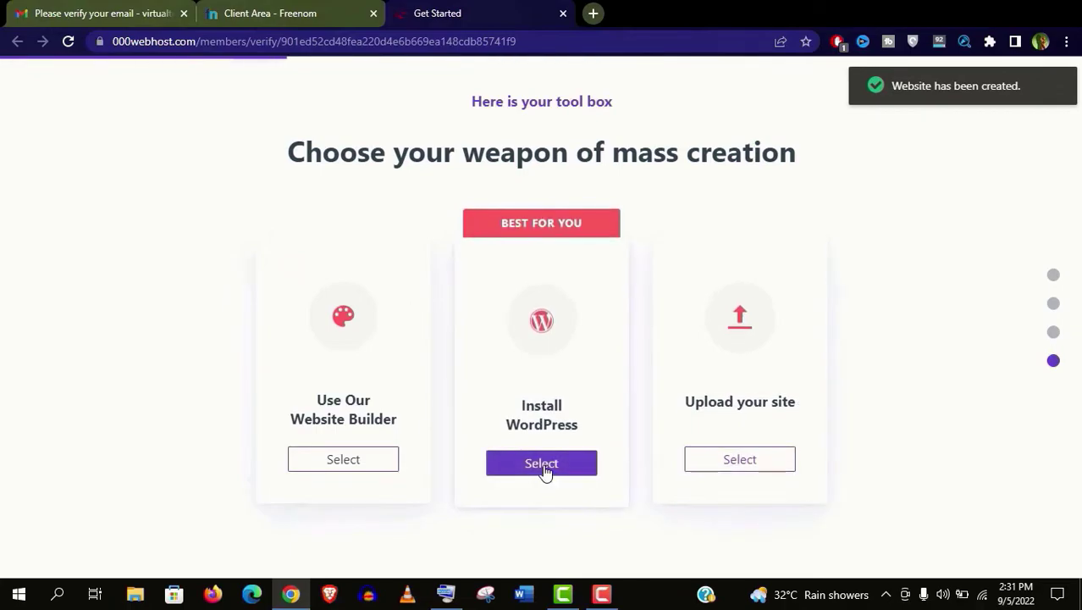
{"action": "key", "text": "ctrl+v"}
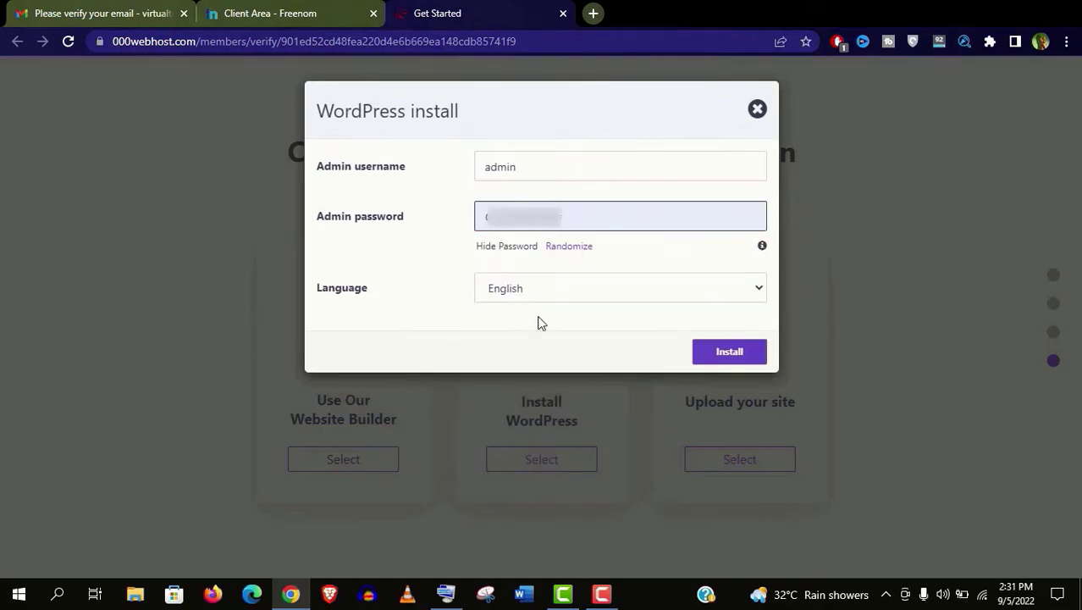
{"action": "left_click", "coordinate": [745, 362]}
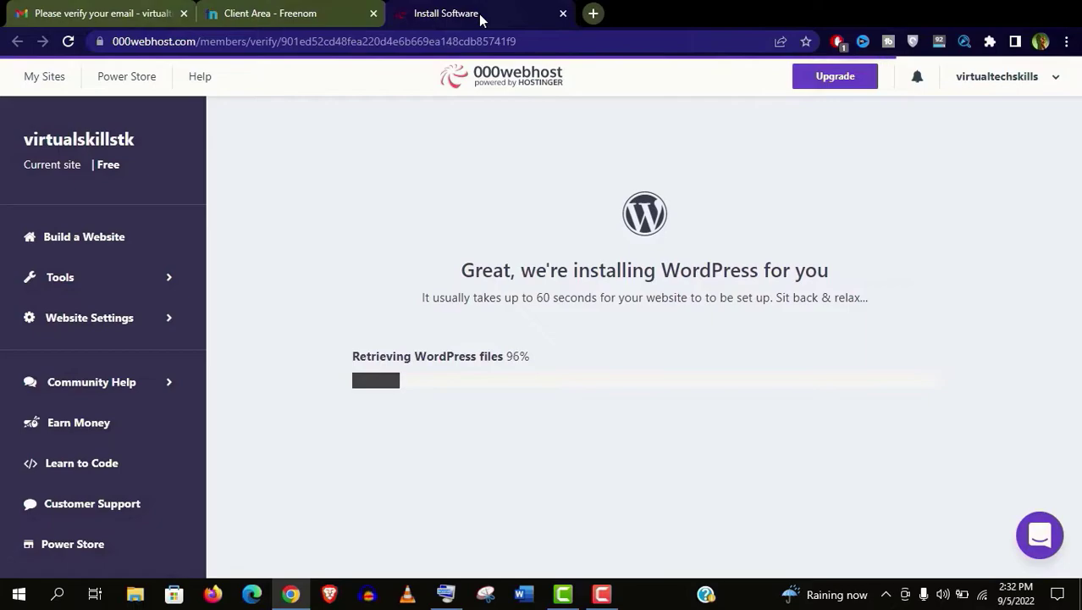
Go to Tools > Set Web Address and start adding a domain on My Domains.
{"action": "left_click", "coordinate": [133, 280]}
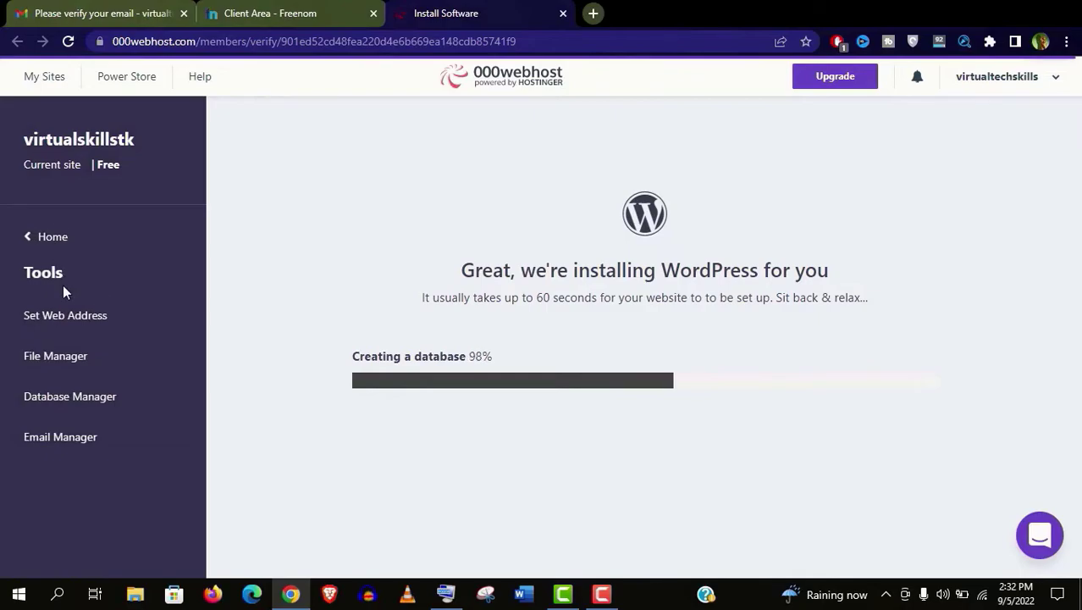
{"action": "left_click", "coordinate": [68, 313]}
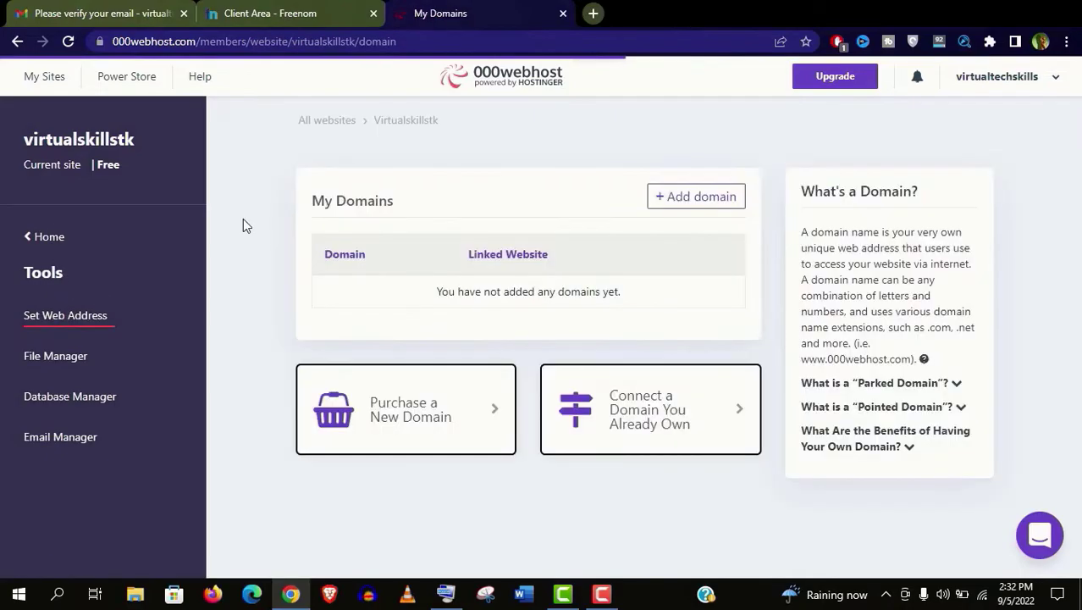
{"action": "left_click", "coordinate": [696, 202]}
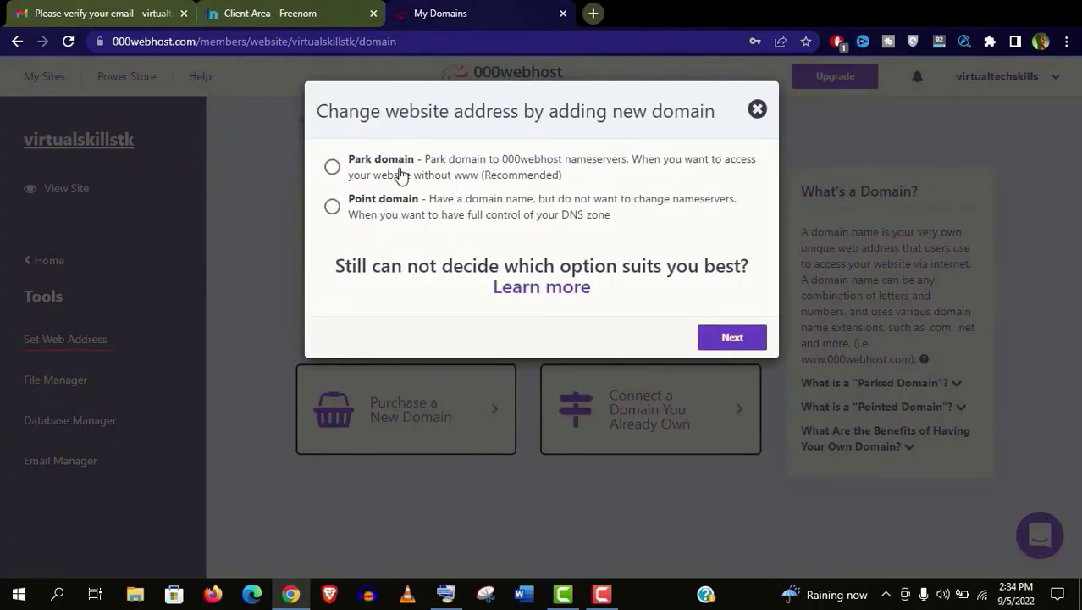
Choose to park virtualskills.tk and copy the ns01/ns02 000webhost name servers.
{"action": "left_click", "coordinate": [398, 169]}
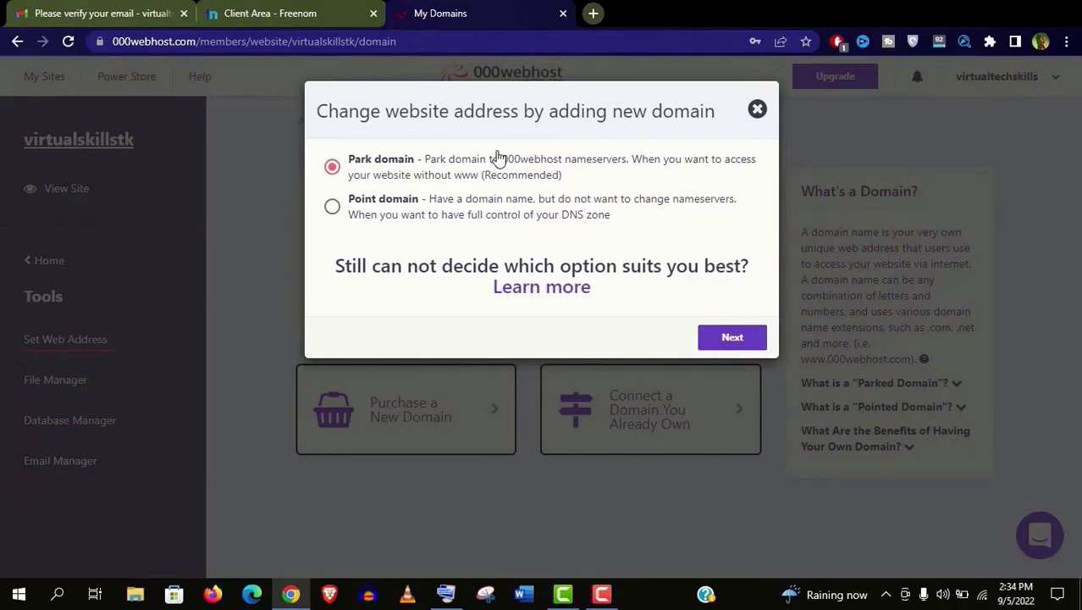
{"action": "left_click", "coordinate": [732, 336]}
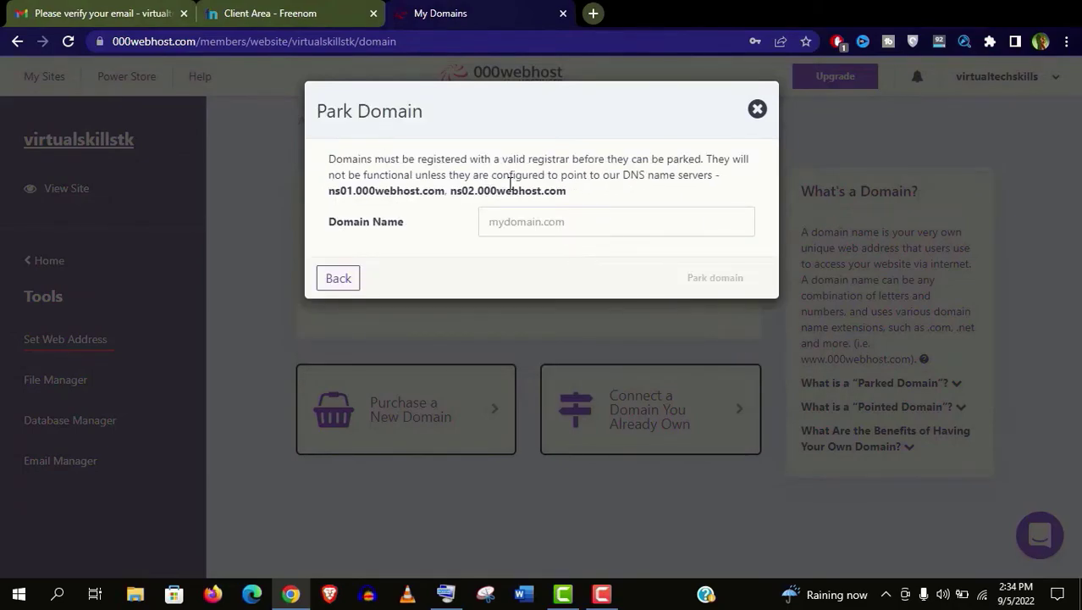
{"action": "type", "text": "virtualskills.tk"}
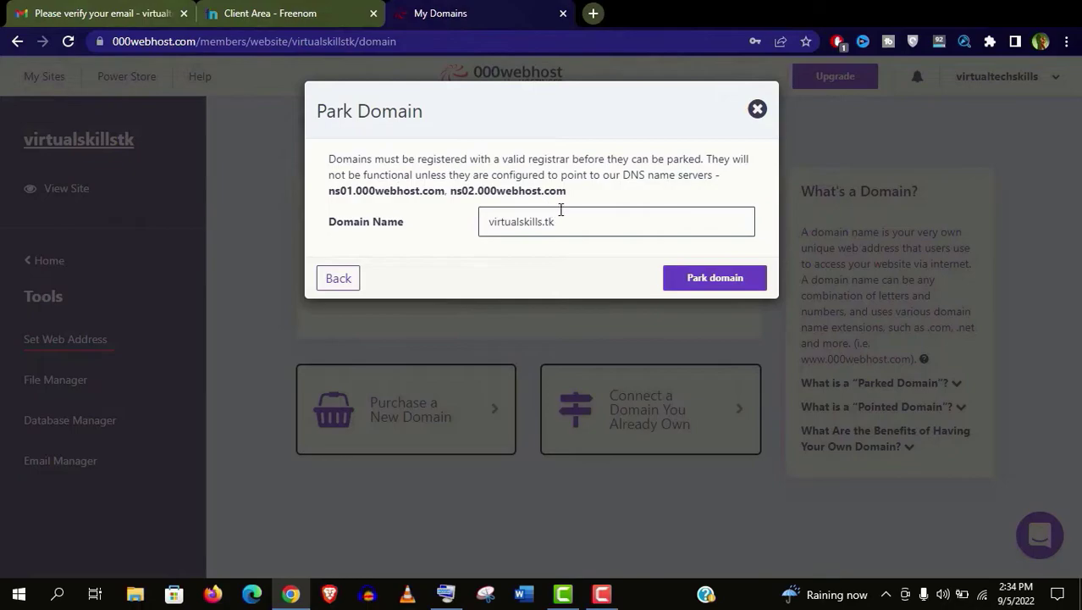
{"action": "left_click_drag", "start_coordinate": [567, 191], "coordinate": [329, 191]}
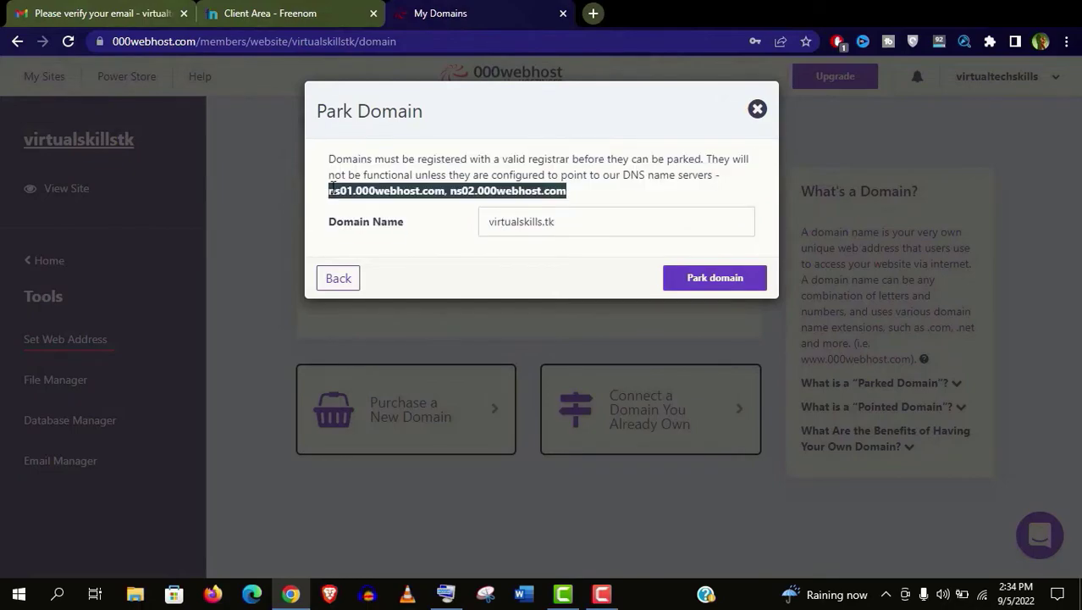
{"action": "right_click", "coordinate": [333, 192]}
{"action": "left_click", "coordinate": [364, 200]}
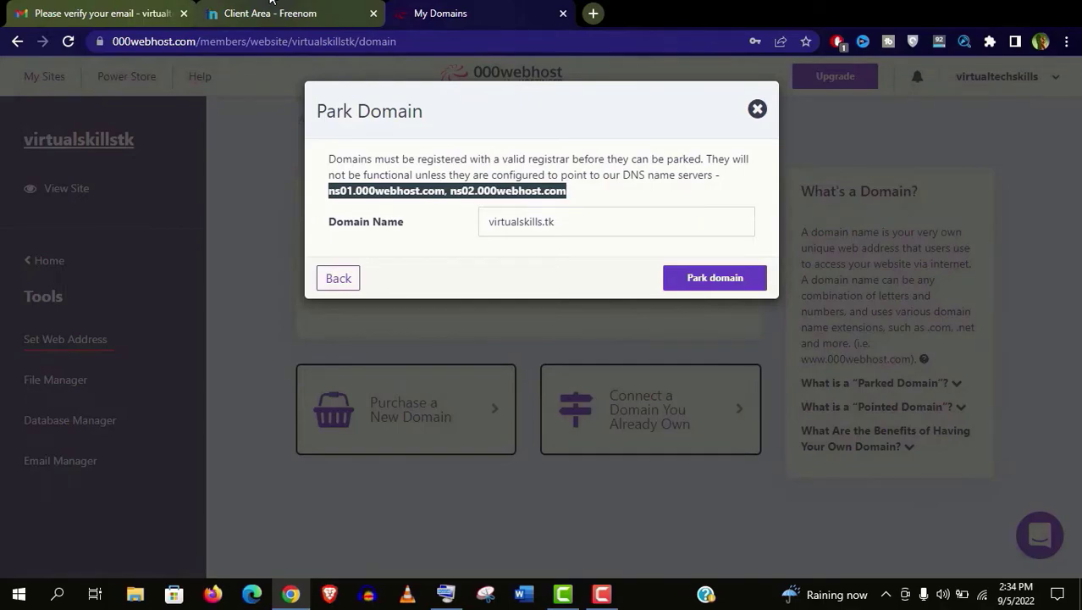
{"action": "left_click", "coordinate": [271, 10]}
{"action": "left_click", "coordinate": [362, 222]}
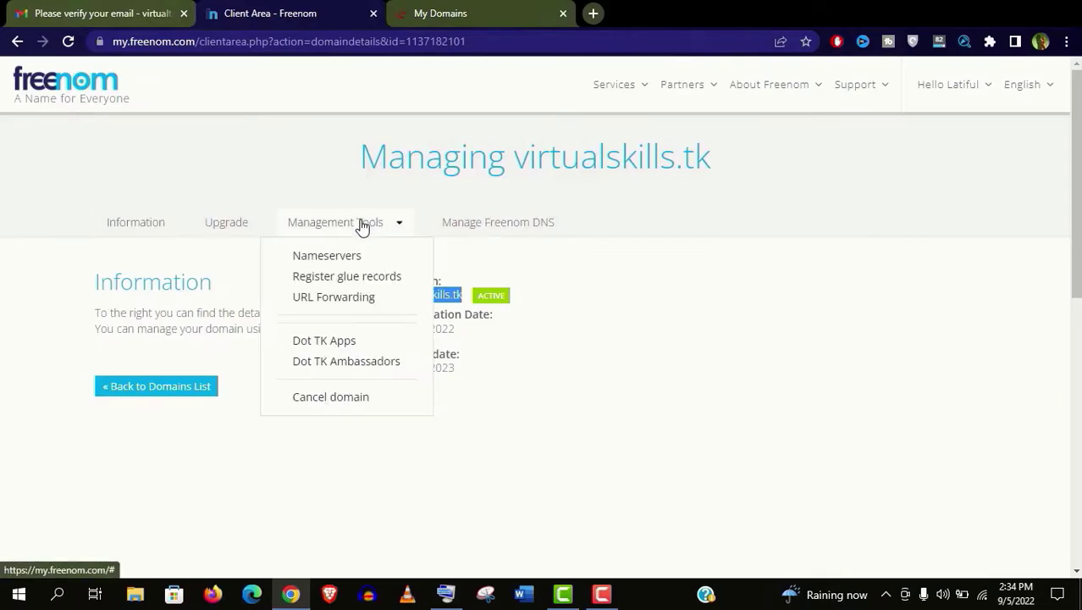
{"action": "left_click", "coordinate": [356, 257]}
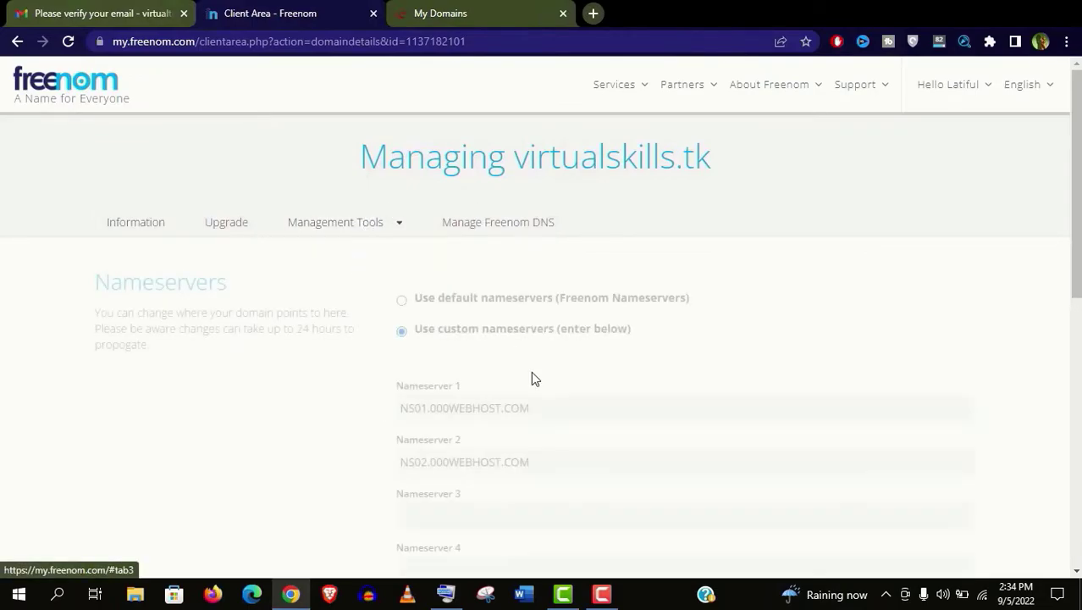
{"action": "left_click", "coordinate": [473, 410]}
{"action": "left_click", "coordinate": [450, 460]}
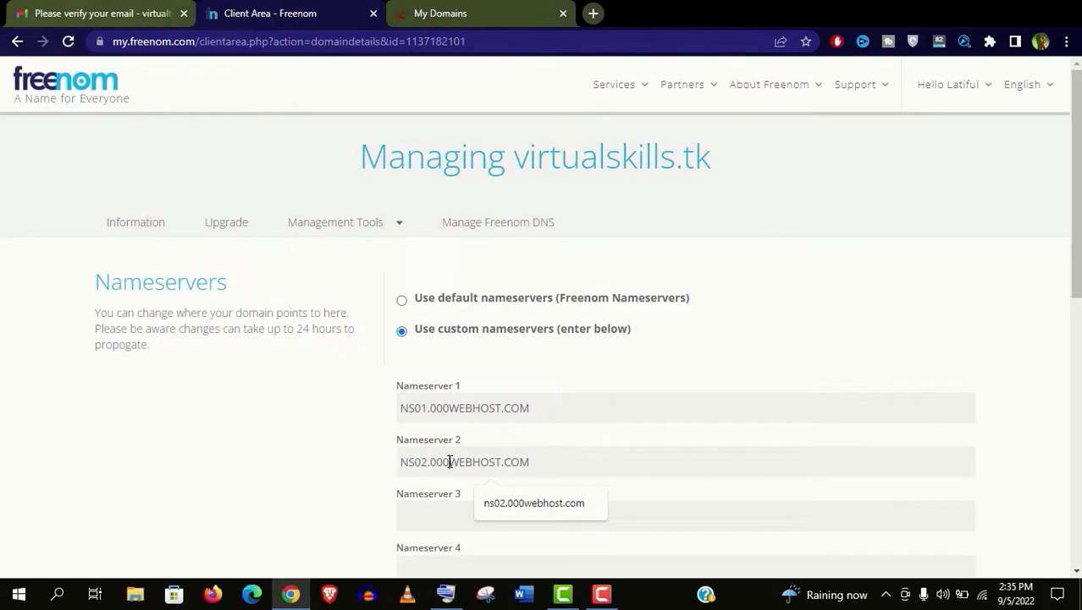
Return to the Park Domain form and park virtualskills.tk.
{"action": "left_click", "coordinate": [491, 9]}
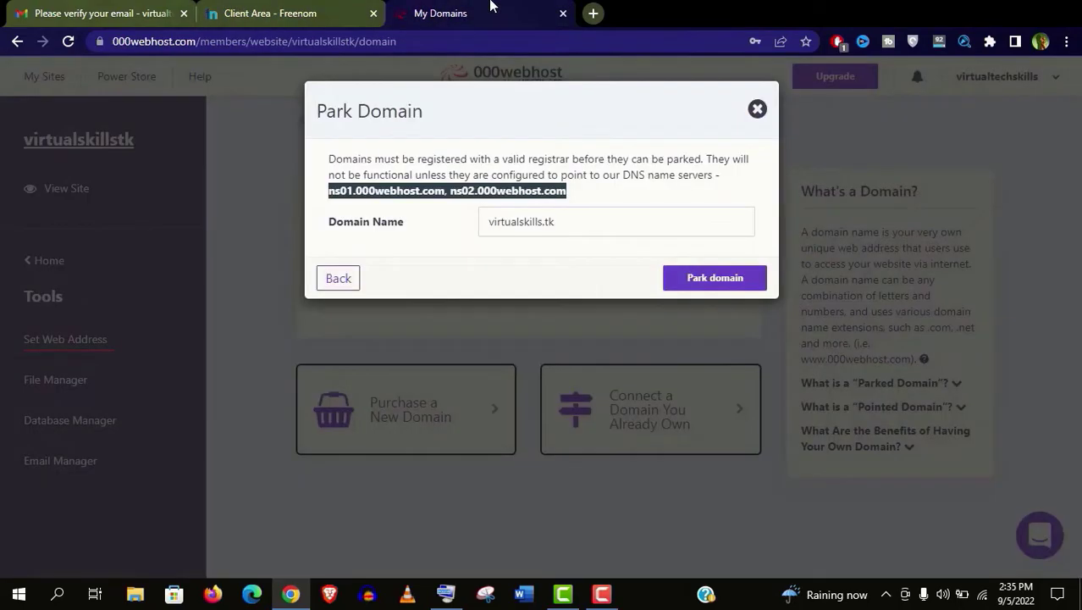
{"action": "left_click", "coordinate": [434, 229]}
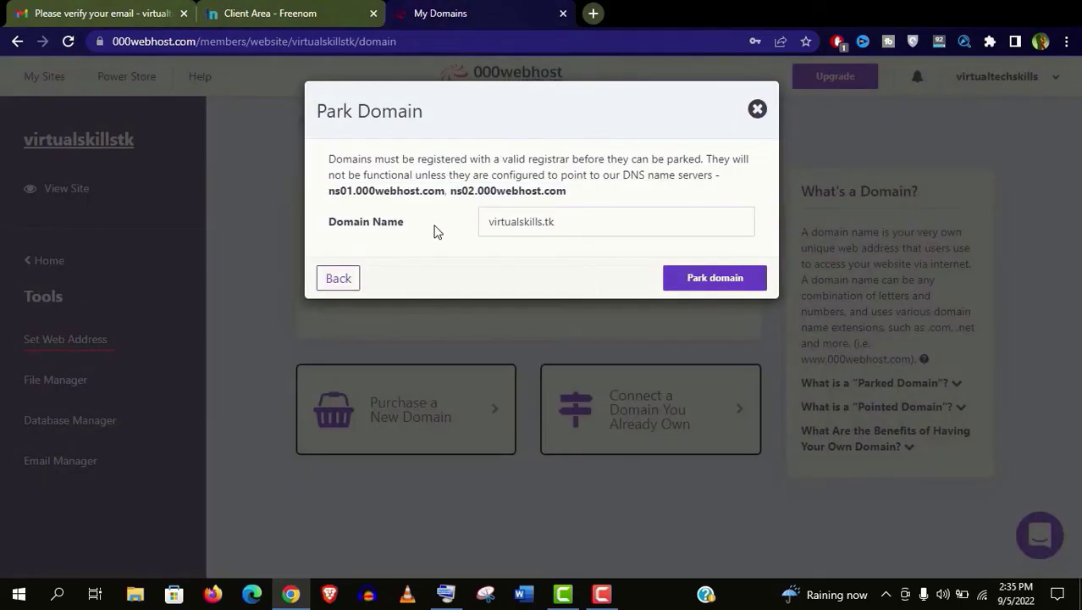
{"action": "left_click", "coordinate": [689, 279]}
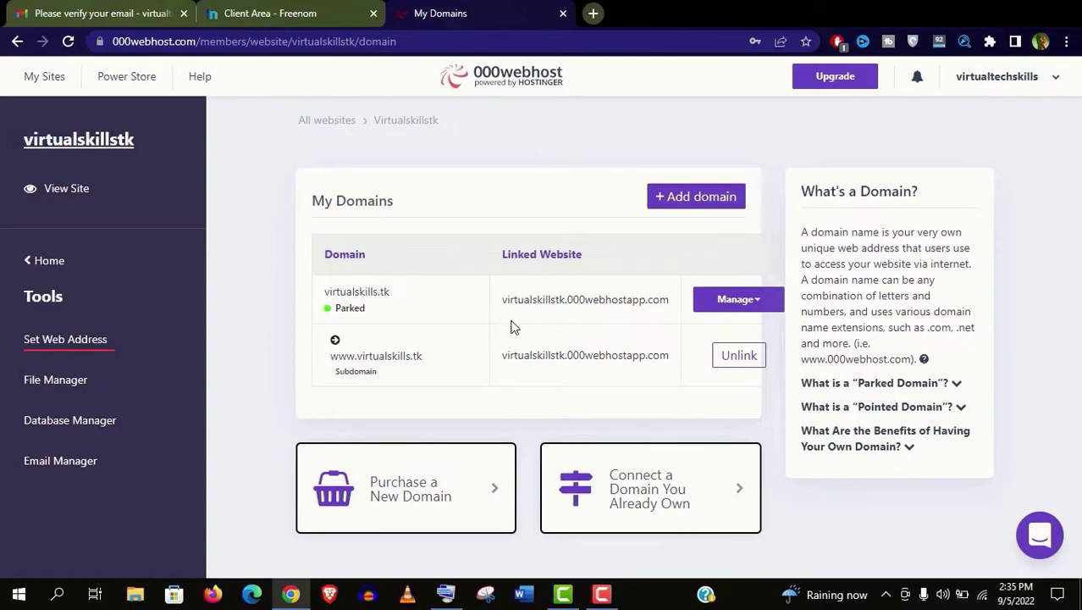
Link virtualskills.tk to the virtualskillstk website, then go back to the site dashboard.
{"action": "left_click", "coordinate": [733, 306]}
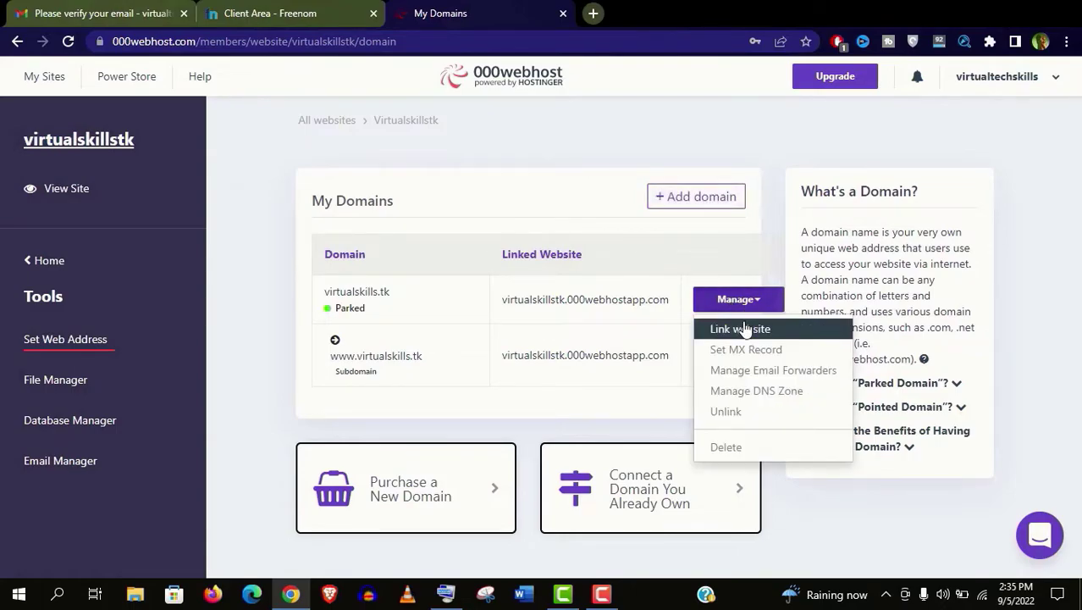
{"action": "left_click", "coordinate": [738, 329]}
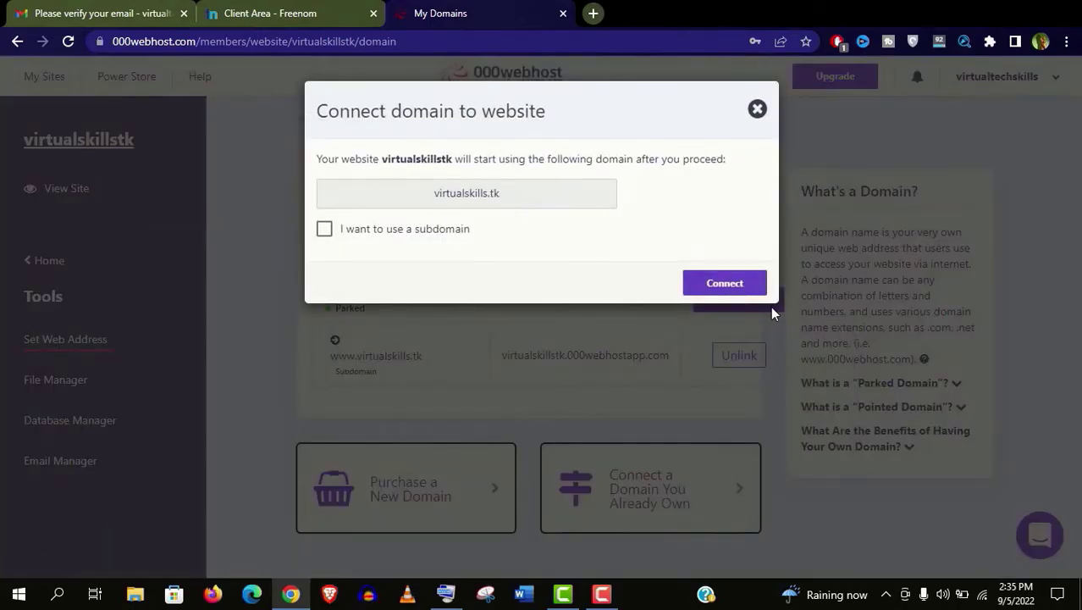
{"action": "left_click", "coordinate": [726, 284]}
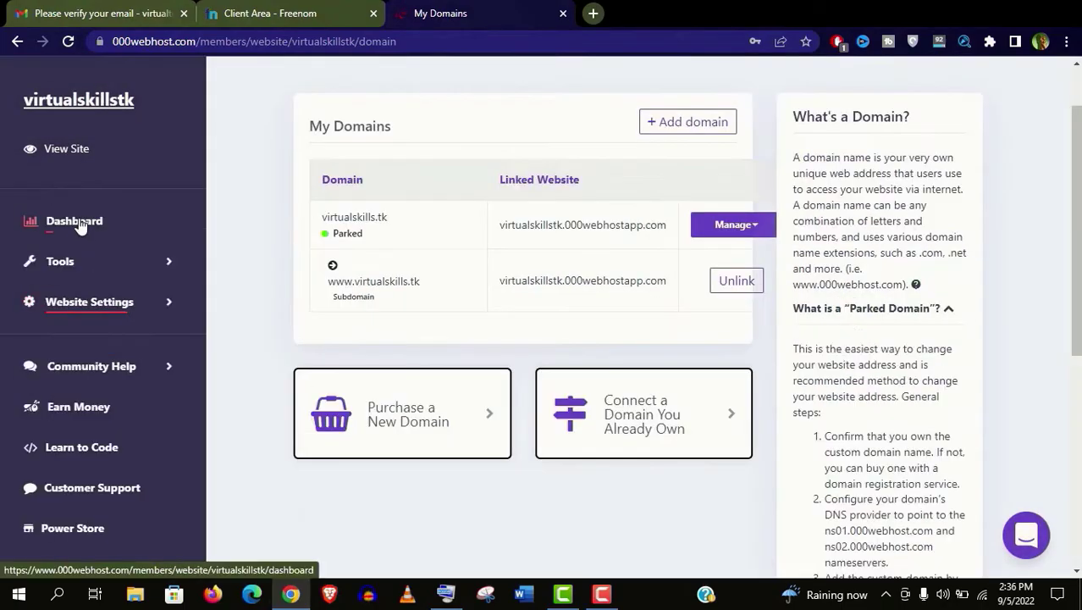
{"action": "left_click", "coordinate": [75, 221]}
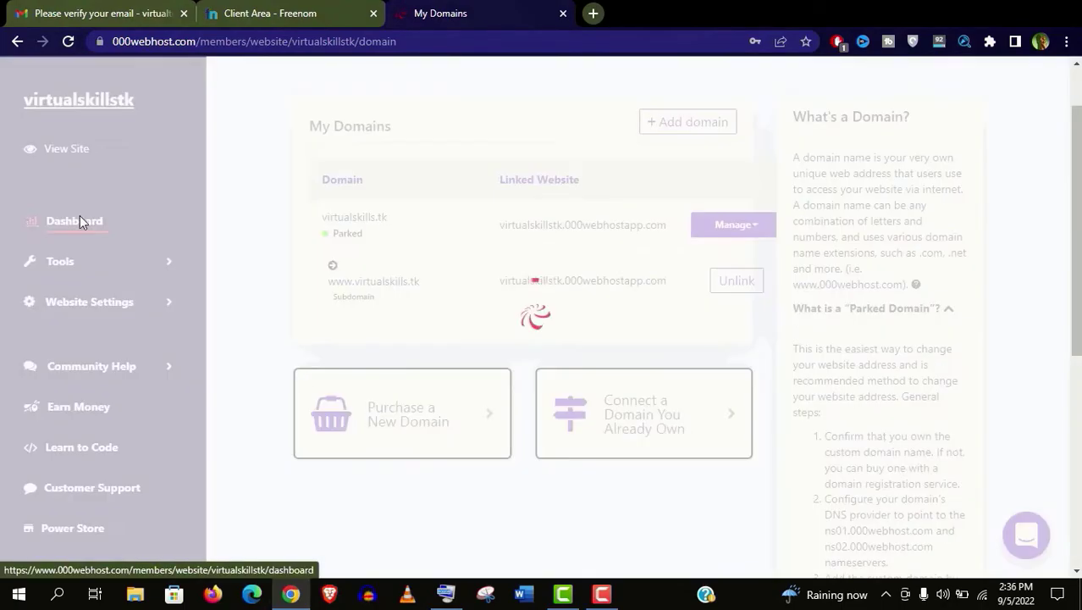
{"action": "scroll", "coordinate": [491, 254], "scroll_direction": "down", "scroll_amount": 5}
{"action": "scroll", "coordinate": [491, 254], "scroll_direction": "up", "scroll_amount": 1}
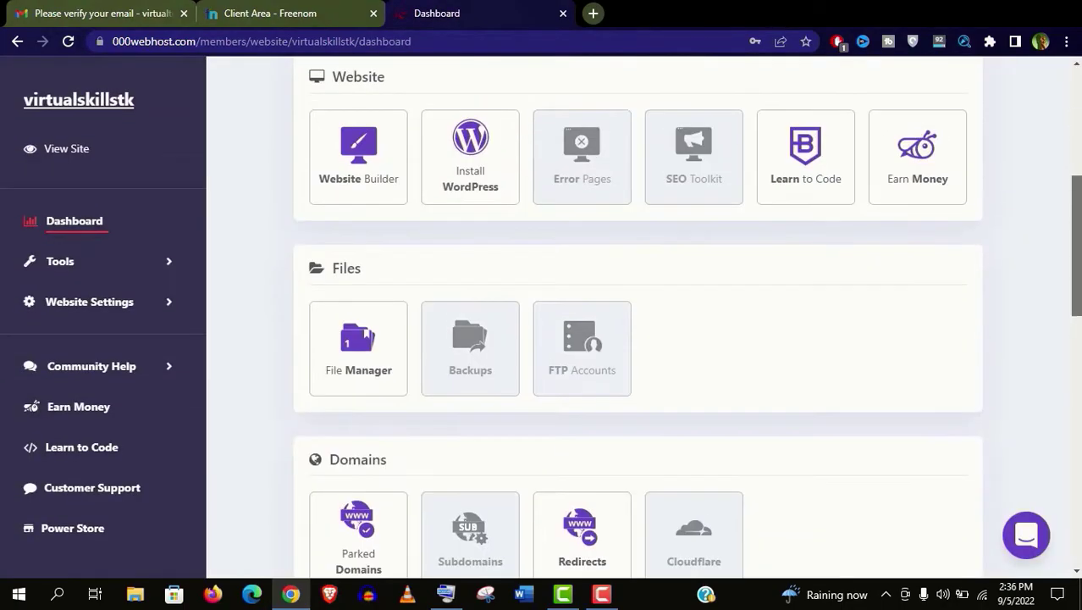
{"action": "left_click", "coordinate": [471, 182]}
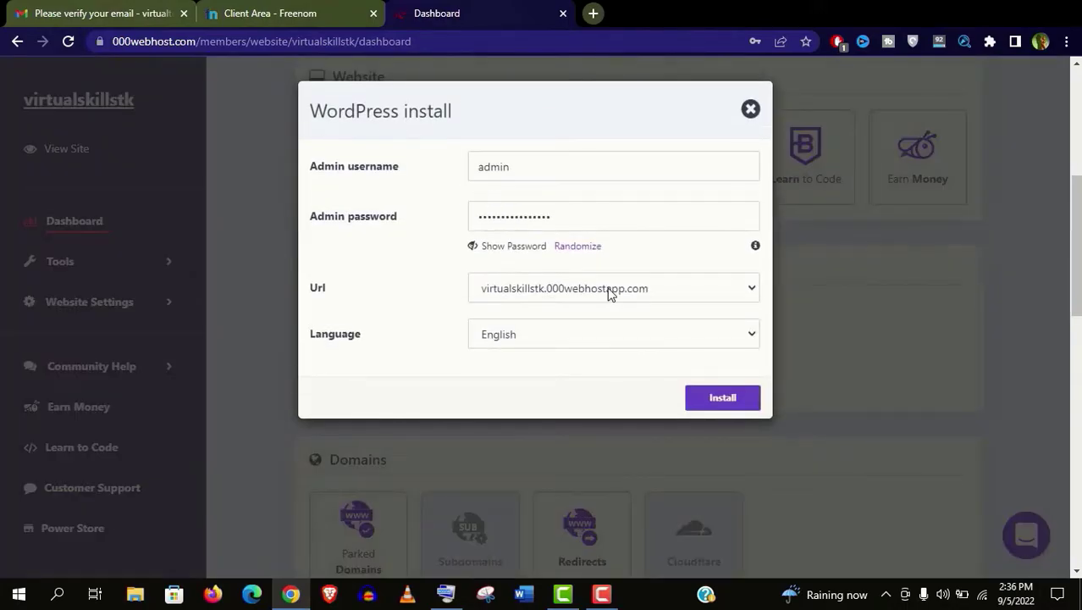
{"action": "left_click", "coordinate": [608, 290]}
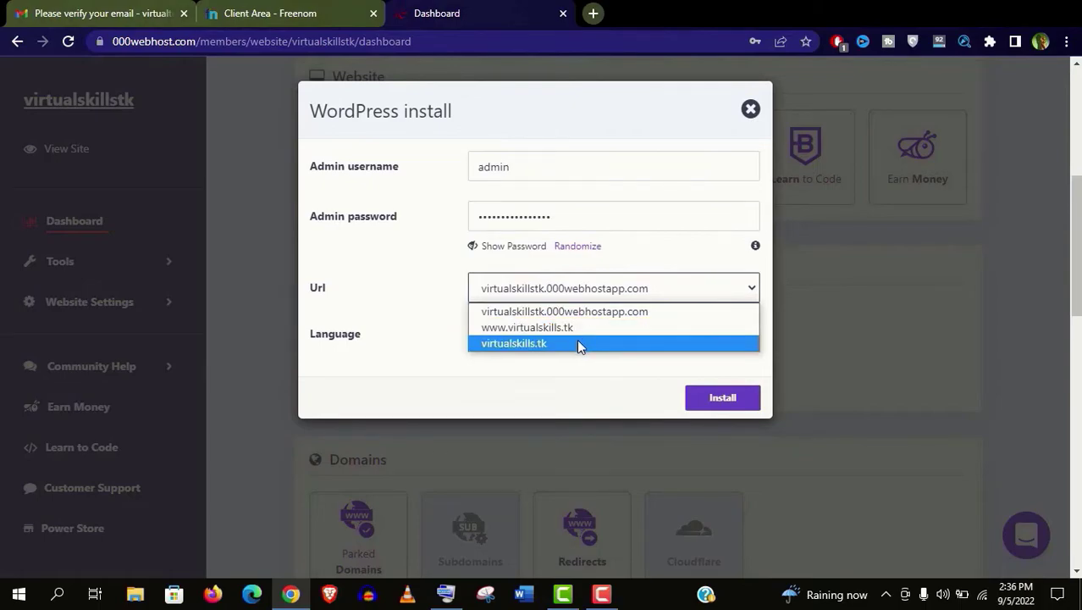
{"action": "left_click", "coordinate": [580, 337]}
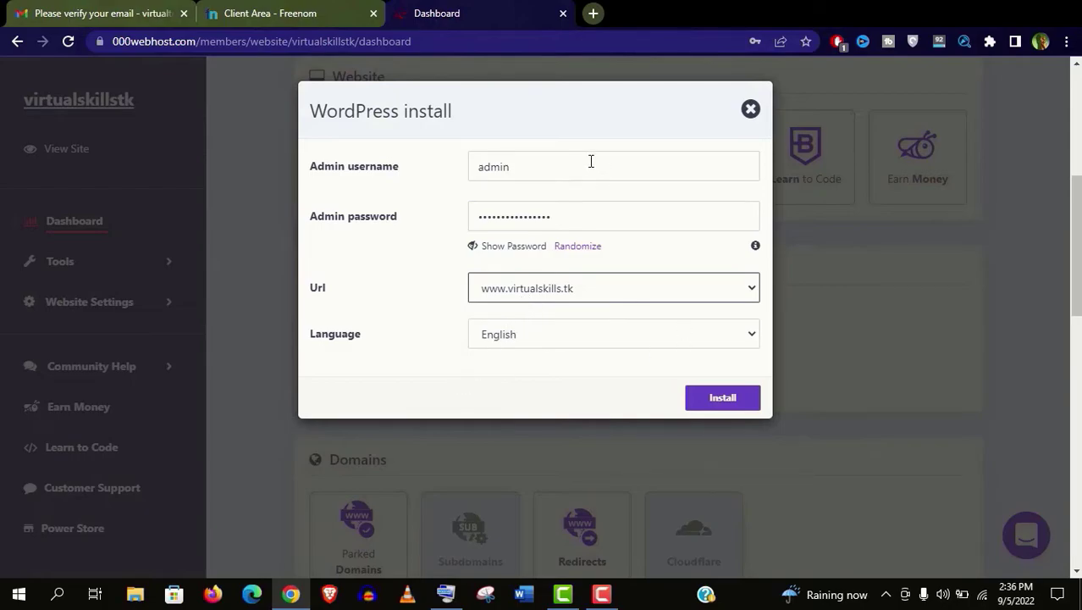
{"action": "left_click", "coordinate": [502, 255]}
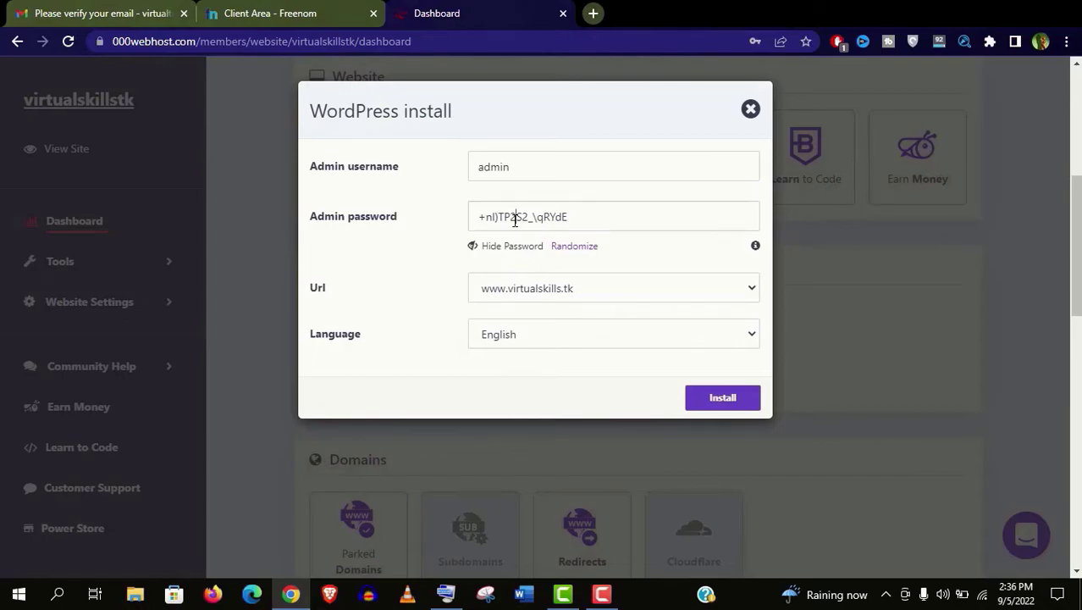
{"action": "triple_click", "coordinate": [514, 218]}
{"action": "right_click", "coordinate": [514, 218]}
{"action": "left_click", "coordinate": [543, 279]}
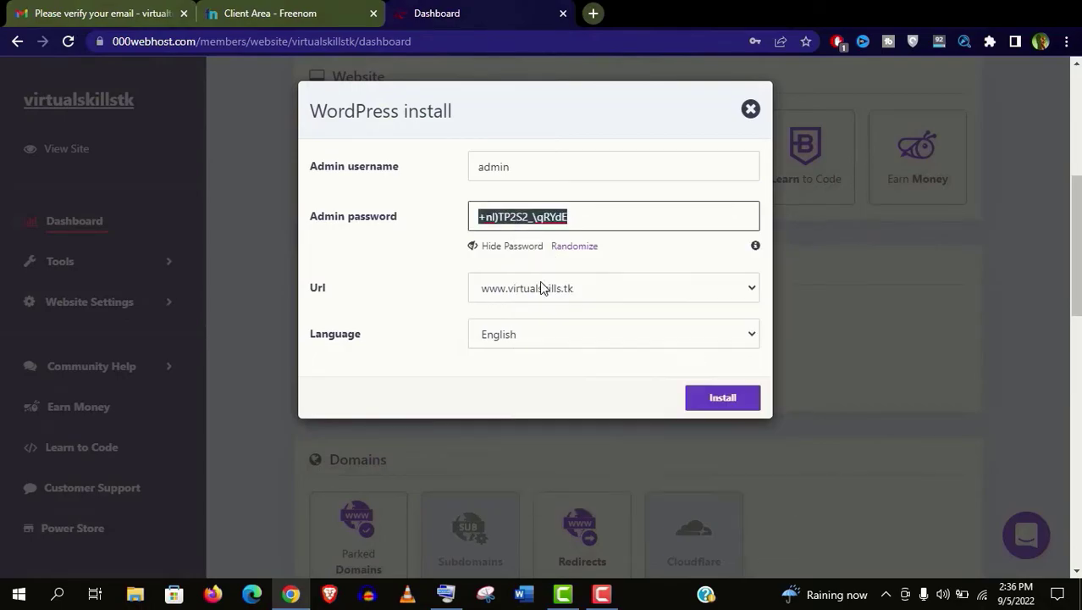
{"action": "left_click", "coordinate": [498, 247]}
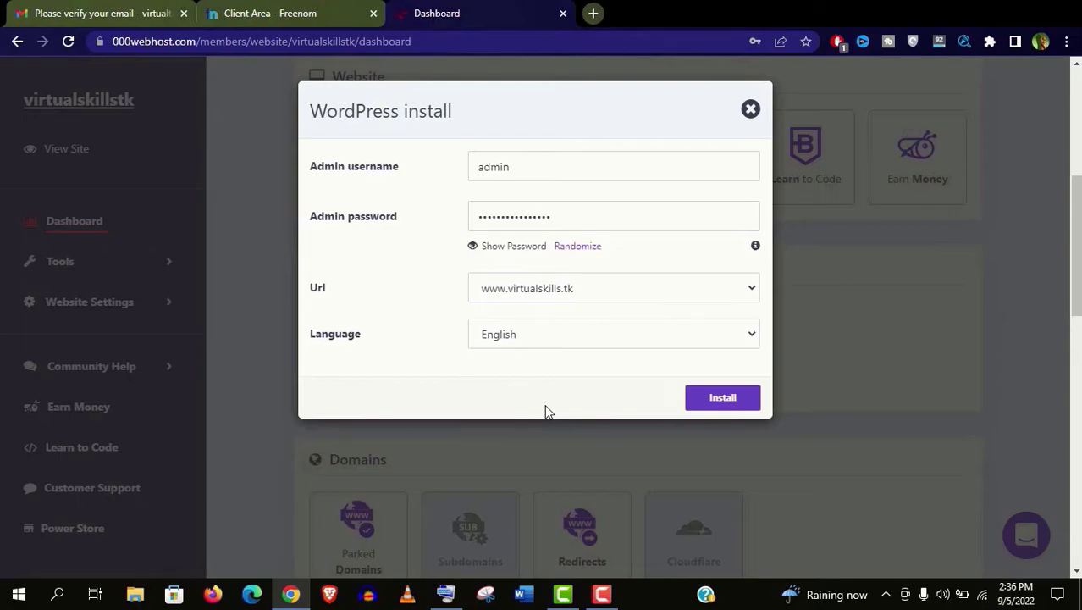
Run the WordPress install, then check that Set Web Address lists virtualskills.tk as parked.
{"action": "left_click", "coordinate": [711, 401]}
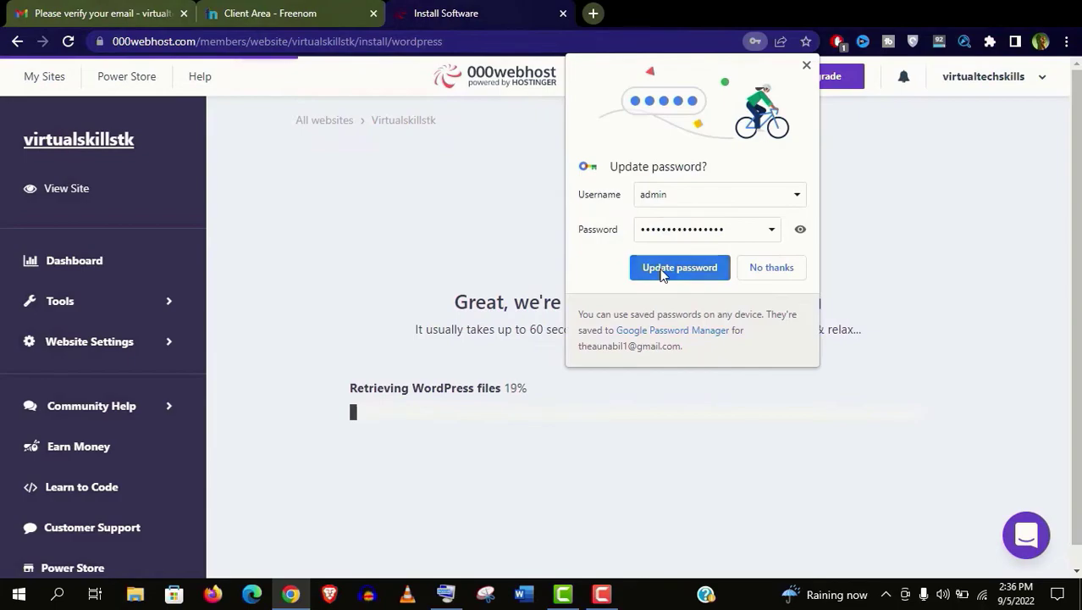
{"action": "left_click", "coordinate": [662, 268]}
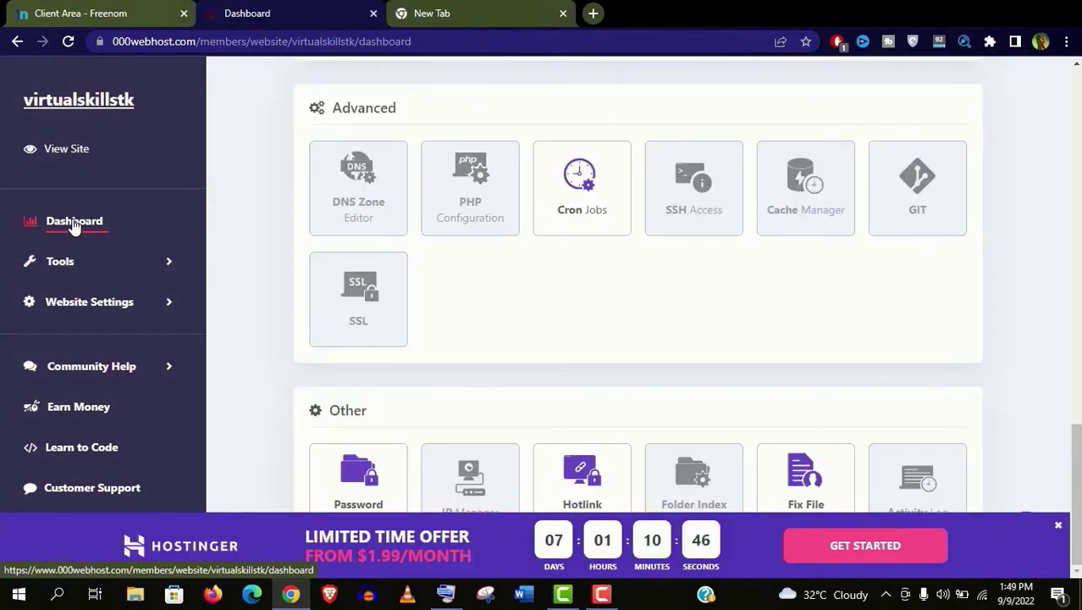
{"action": "left_click", "coordinate": [110, 271]}
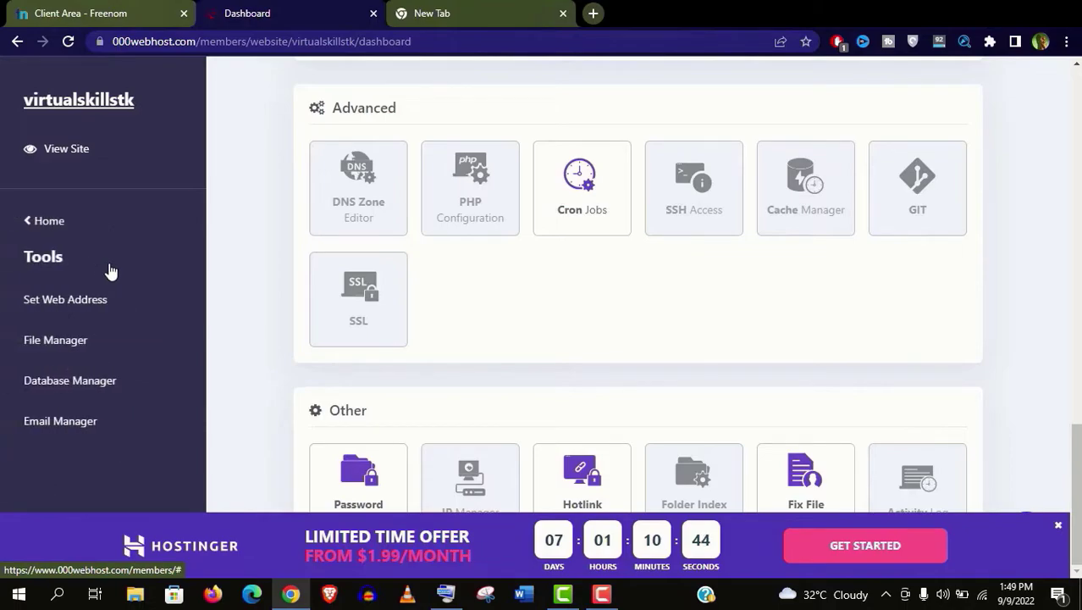
{"action": "left_click", "coordinate": [75, 303]}
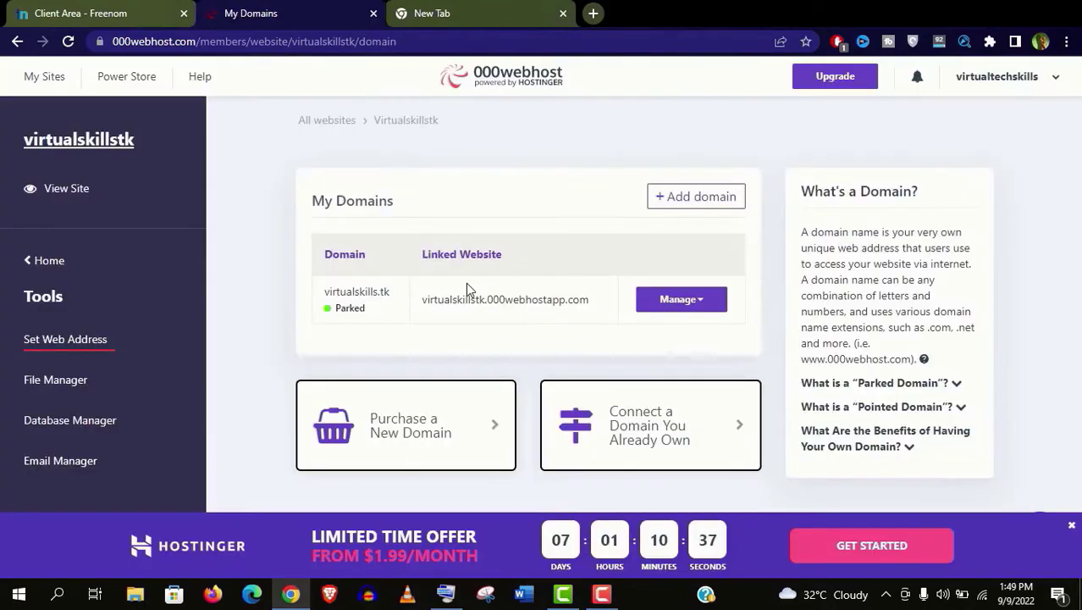
Open the live virtualskills.tk blog in a new tab and check its Not secure connection details.
{"action": "left_click", "coordinate": [358, 301]}
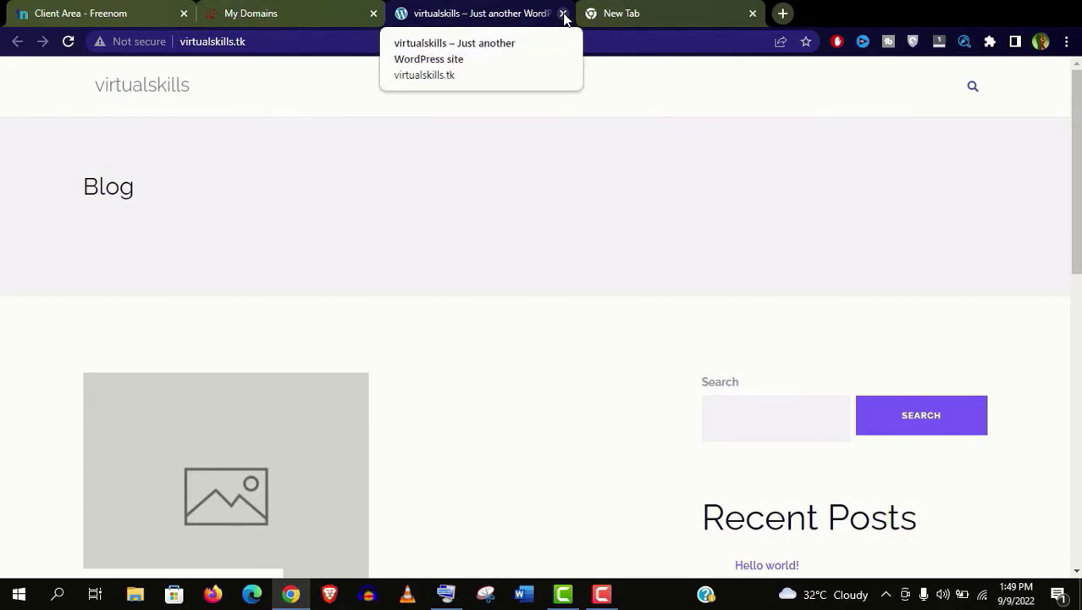
{"action": "left_click", "coordinate": [132, 41]}
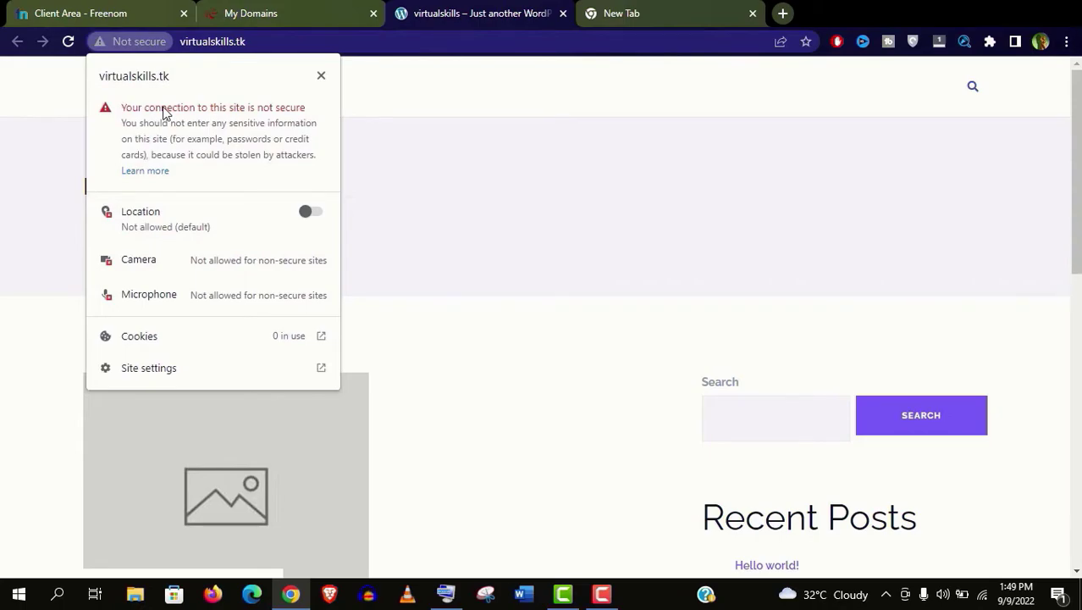
{"action": "left_click", "coordinate": [266, 13]}
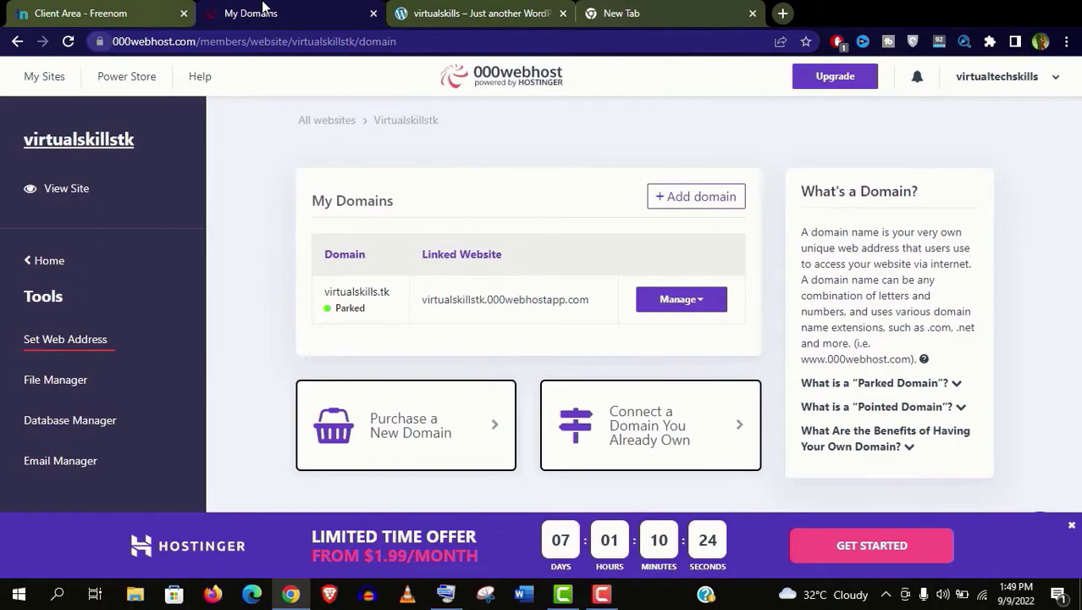
Proceed past the certificate warning to the virtualskills.tk admin login, with Remember Me ticked.
{"action": "left_click", "coordinate": [701, 8]}
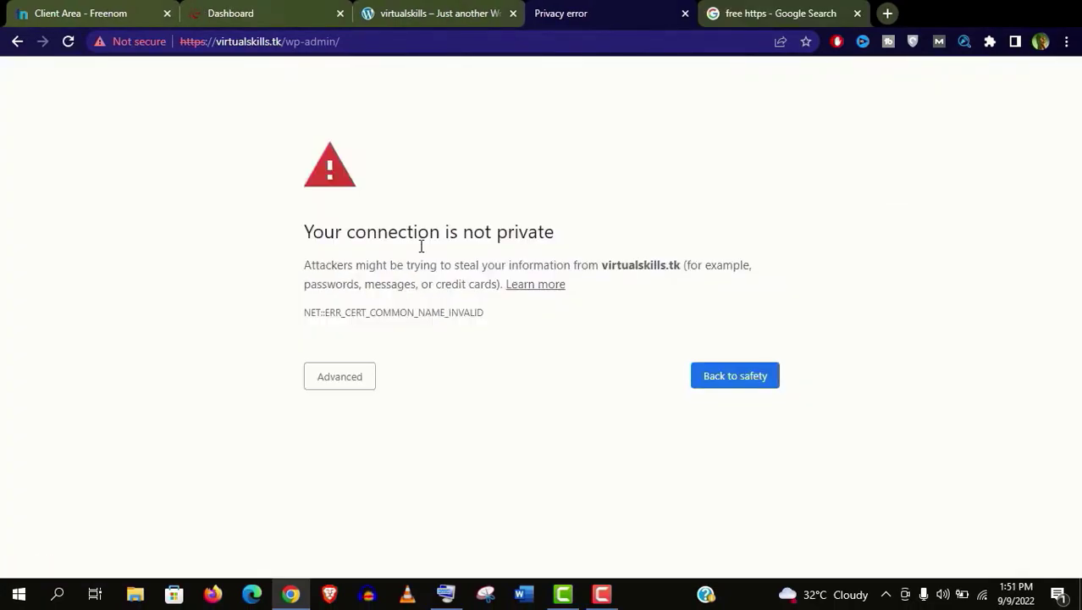
{"action": "left_click", "coordinate": [339, 376]}
{"action": "left_click", "coordinate": [379, 503]}
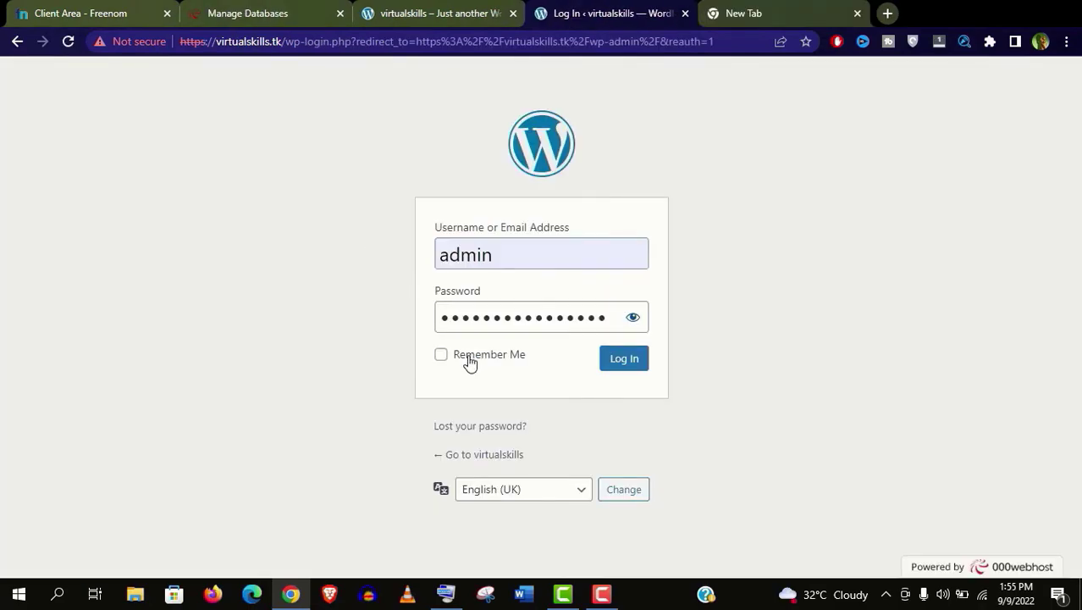
{"action": "left_click", "coordinate": [470, 357]}
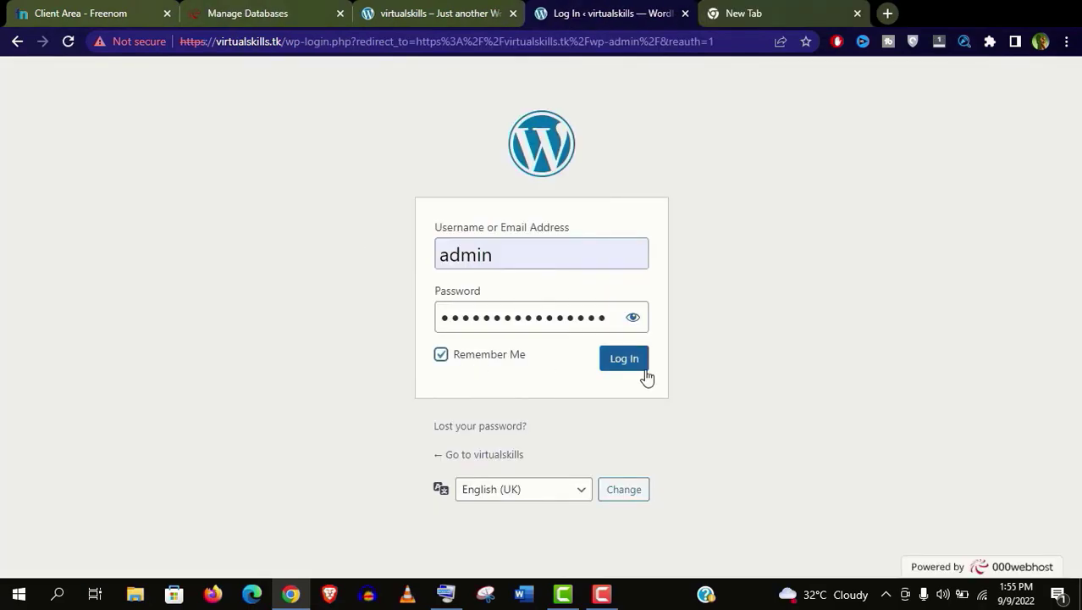
Log in to the virtualskills.tk dashboard as admin, then Visit Site from the admin bar.
{"action": "left_click", "coordinate": [641, 366]}
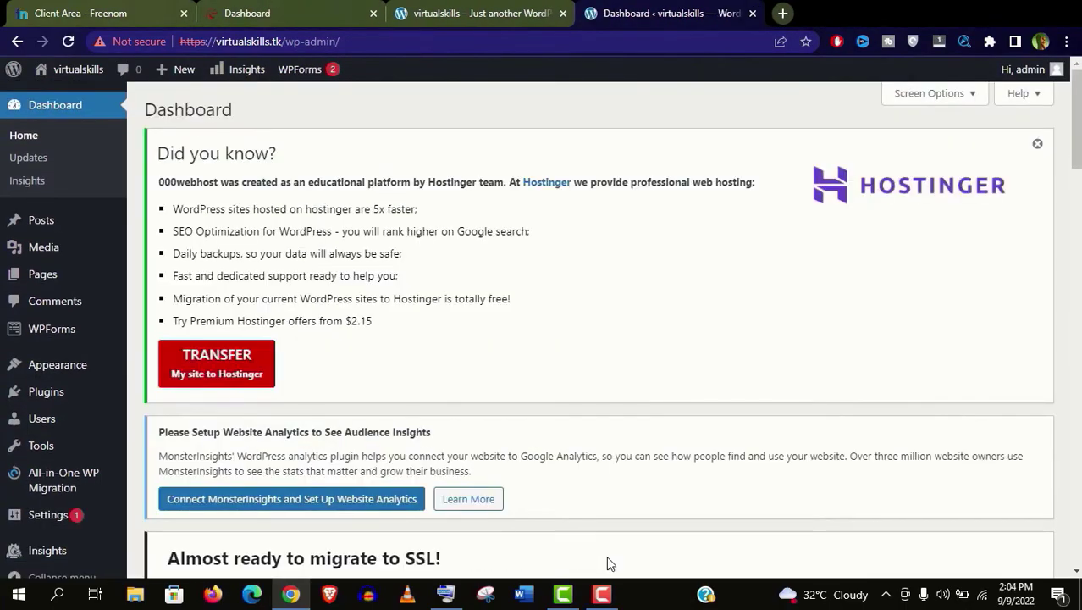
{"action": "left_click", "coordinate": [66, 96]}
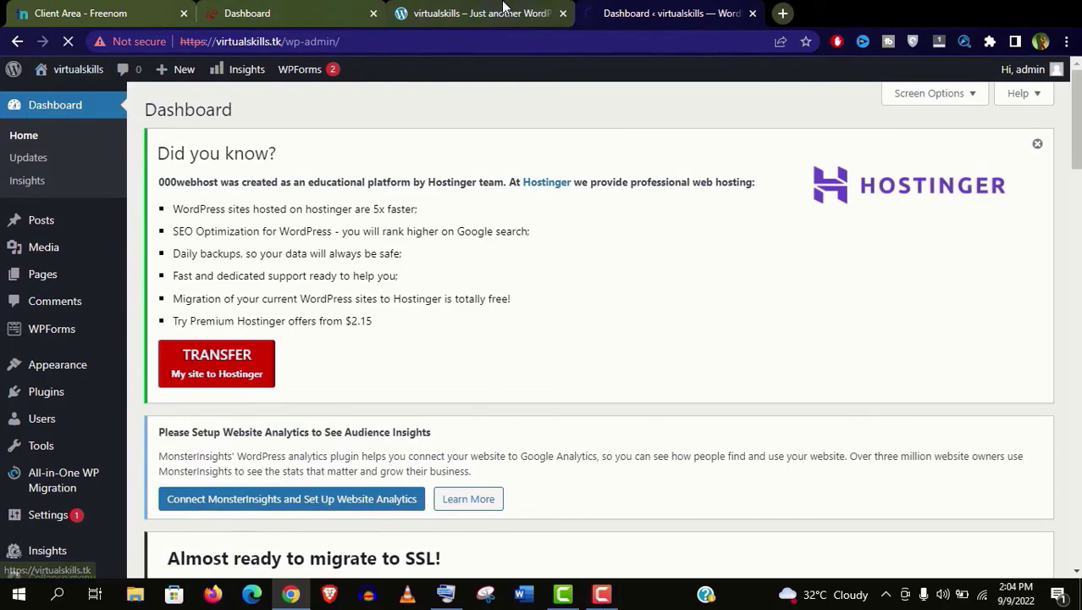